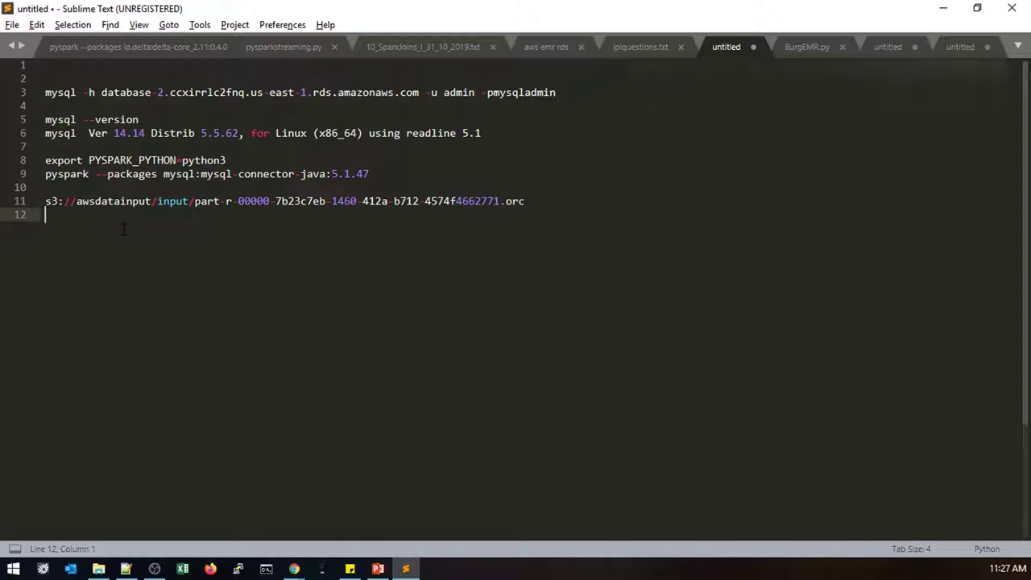
# - Switch to the AWS Management Console in Chrome and open the EMR service
pyautogui.click(294, 568)
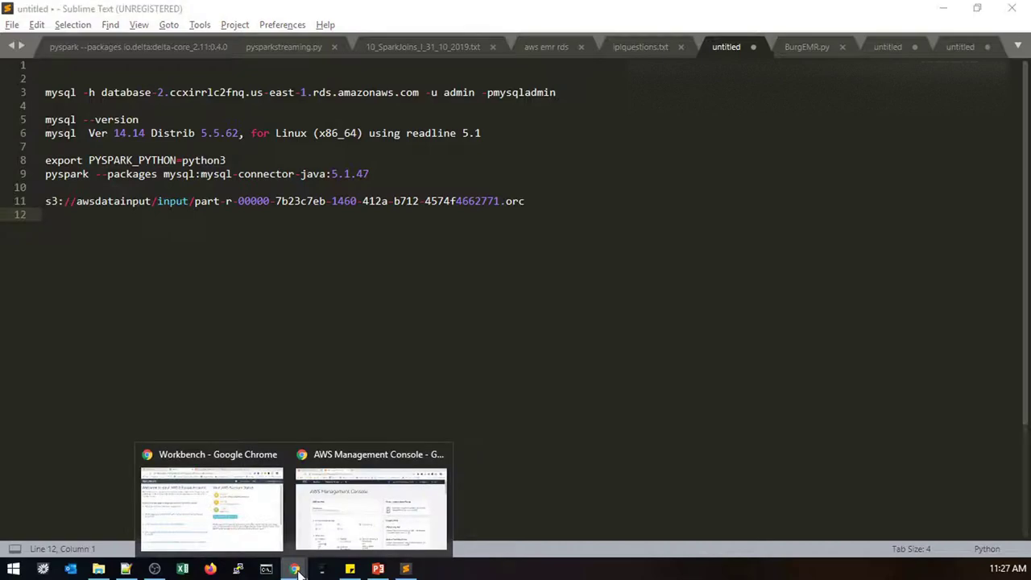
pyautogui.click(383, 503)
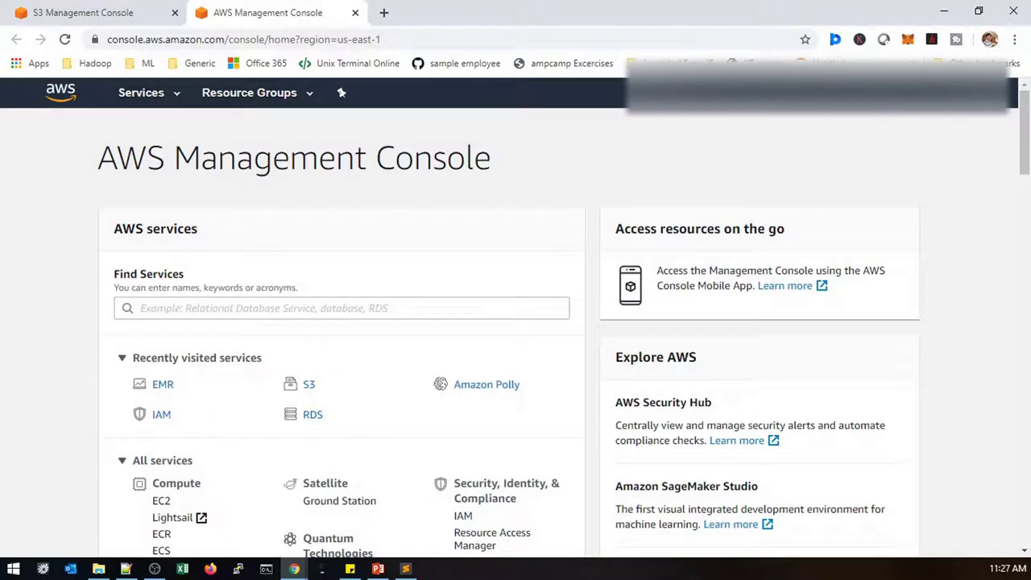
pyautogui.click(112, 10)
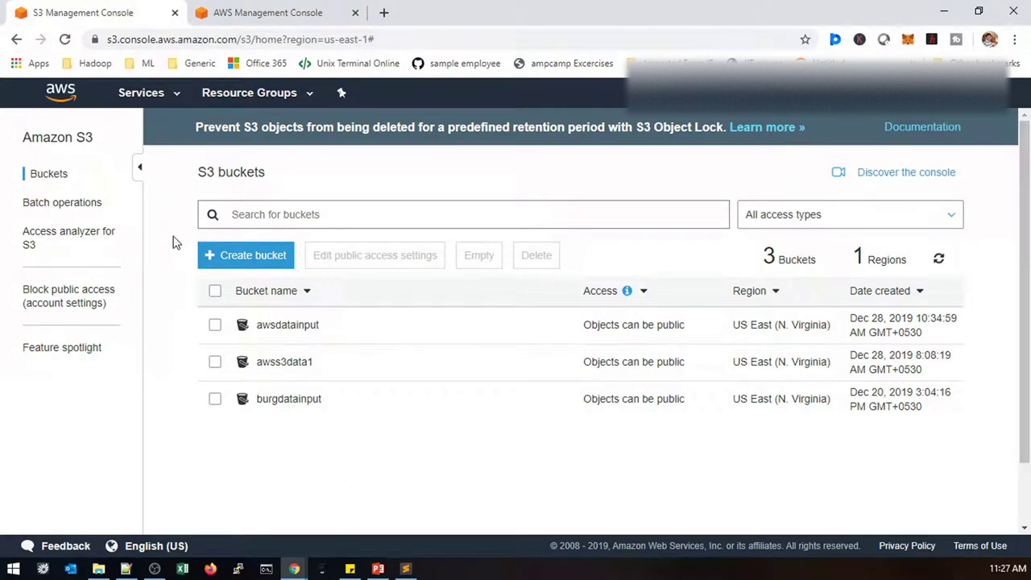
pyautogui.click(222, 11)
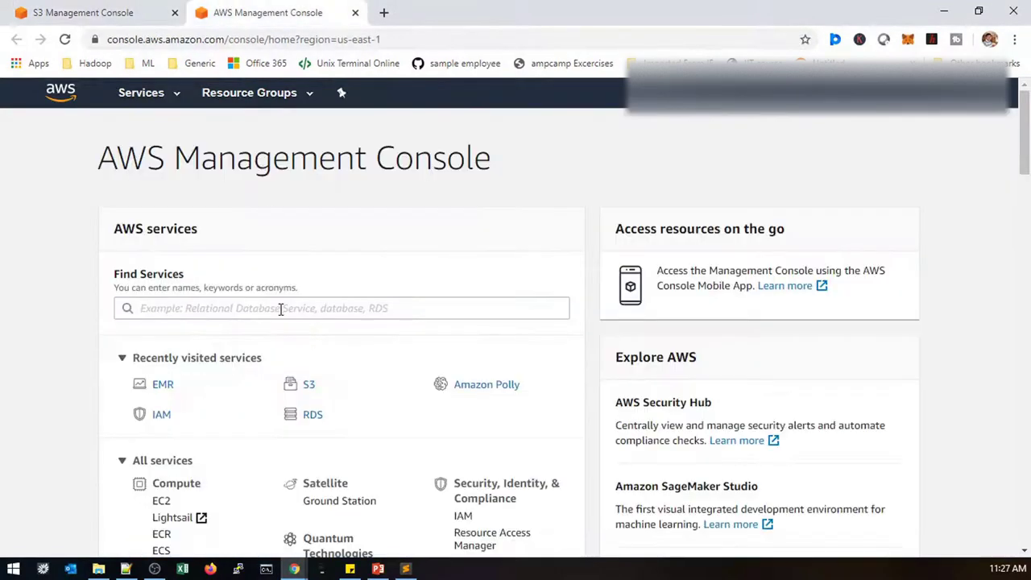
pyautogui.click(162, 94)
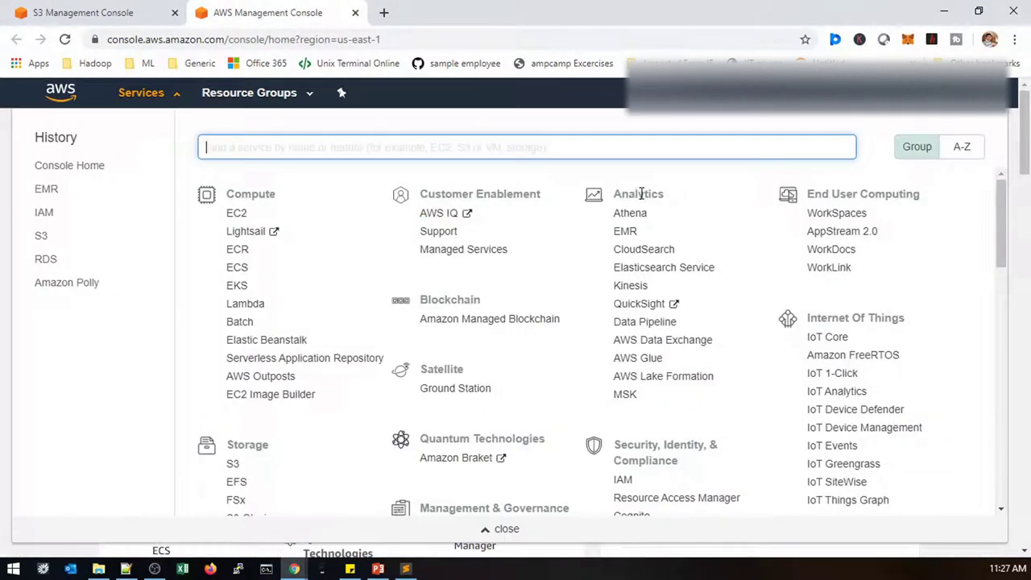
pyautogui.click(627, 232)
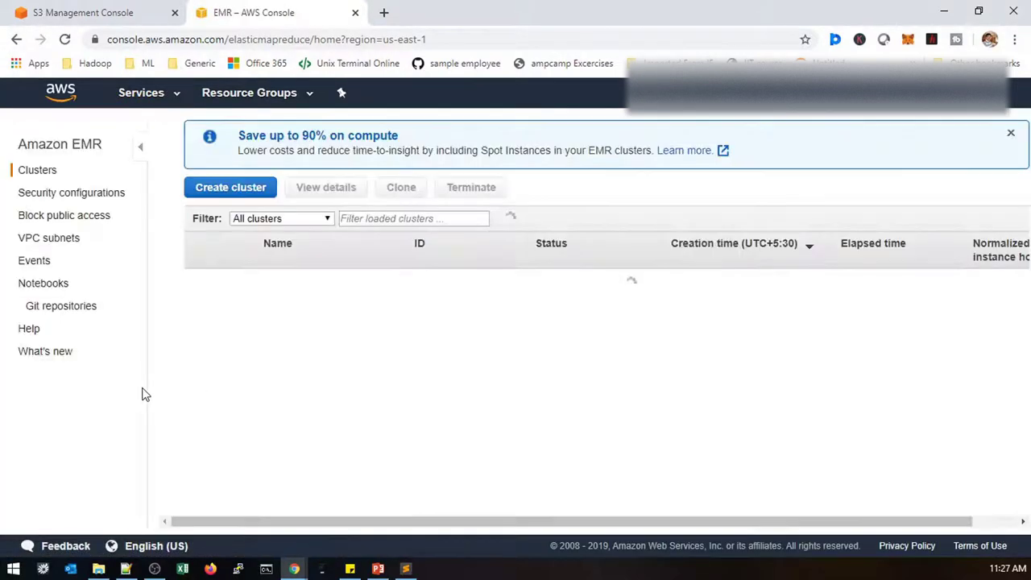
# - Clone the BigData_Spark cluster with its steps included
pyautogui.click(198, 283)
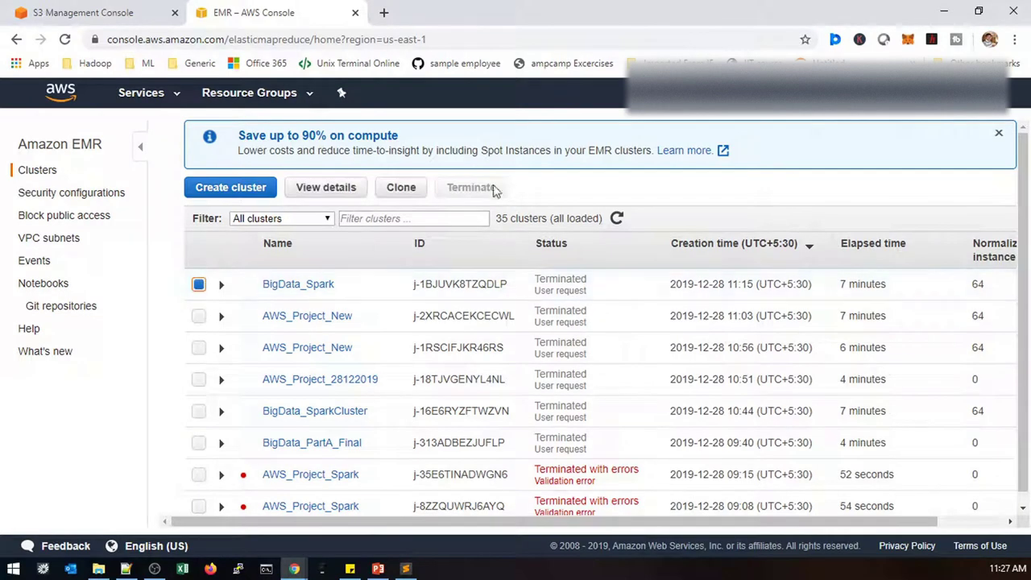
pyautogui.click(401, 187)
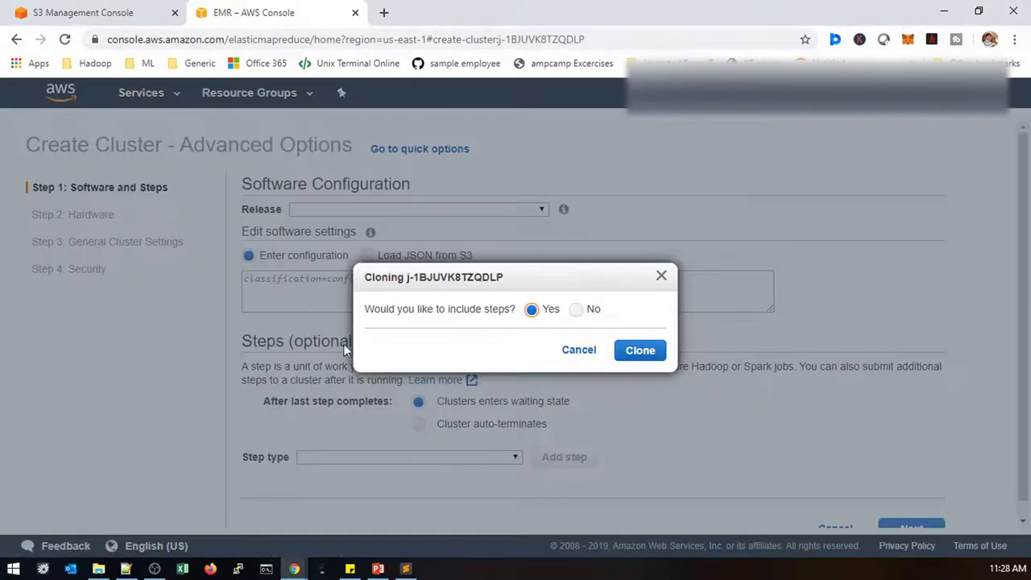
pyautogui.click(649, 350)
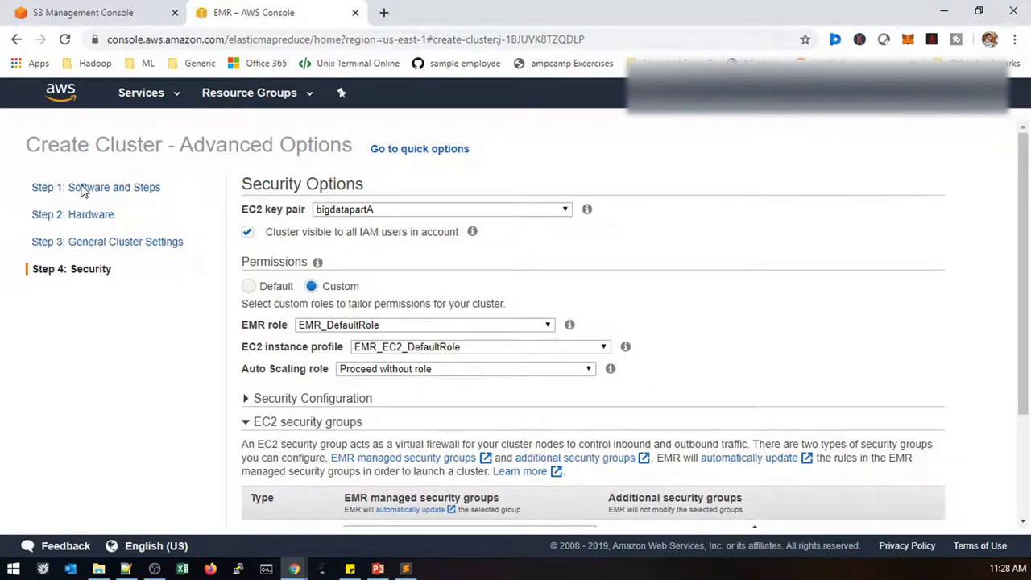
# - In the software configuration, choose release emr-5.28.0 and disable the AWS Glue Data Catalog for Spark table metadata
pyautogui.click(84, 189)
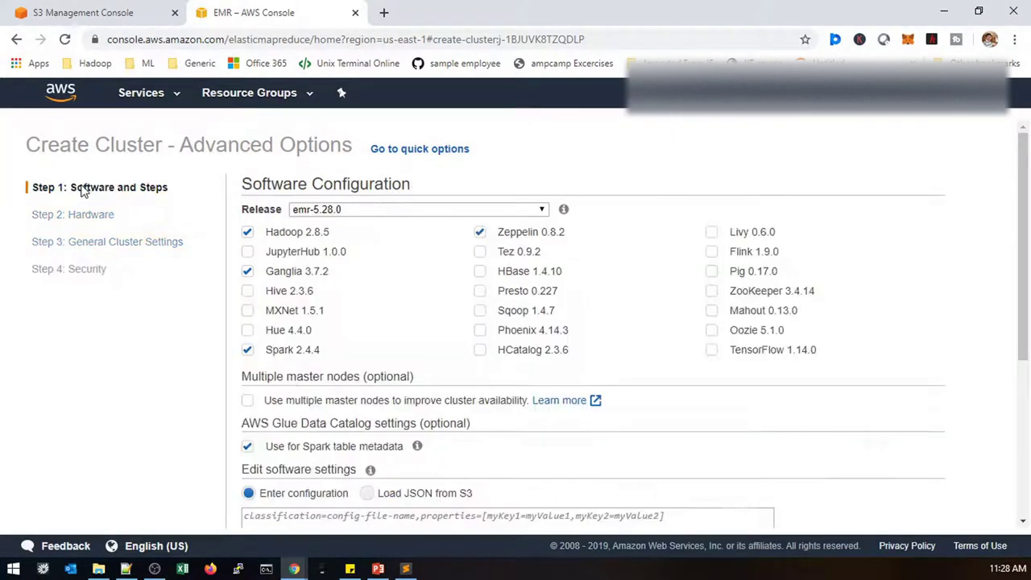
pyautogui.click(351, 210)
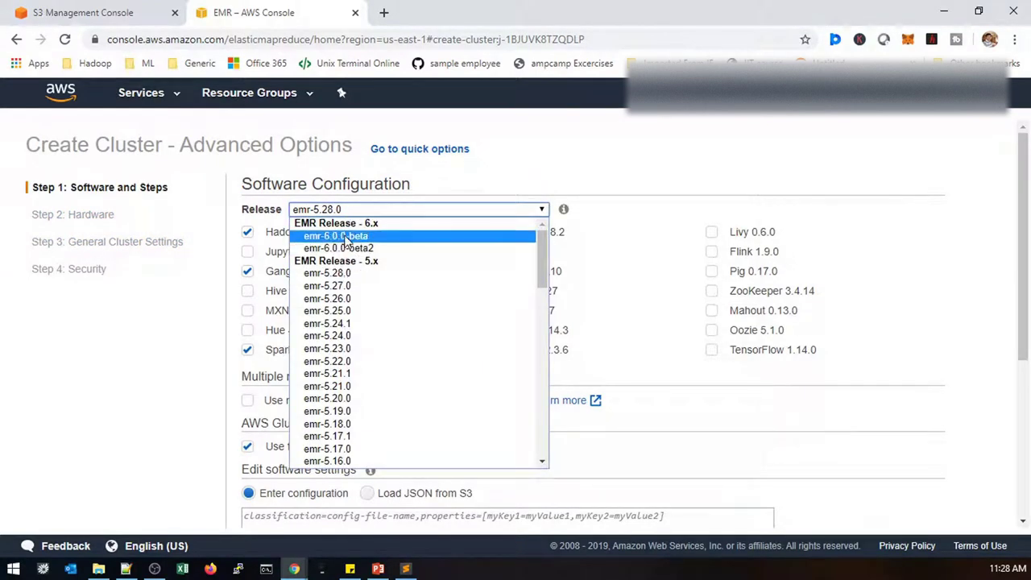
pyautogui.click(347, 273)
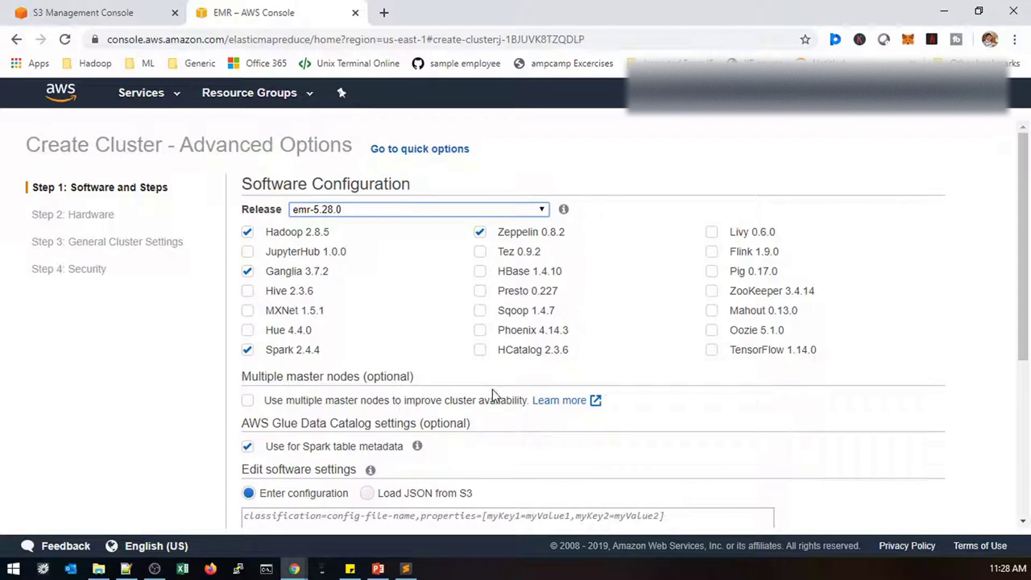
pyautogui.scroll(-1, 379, 416)
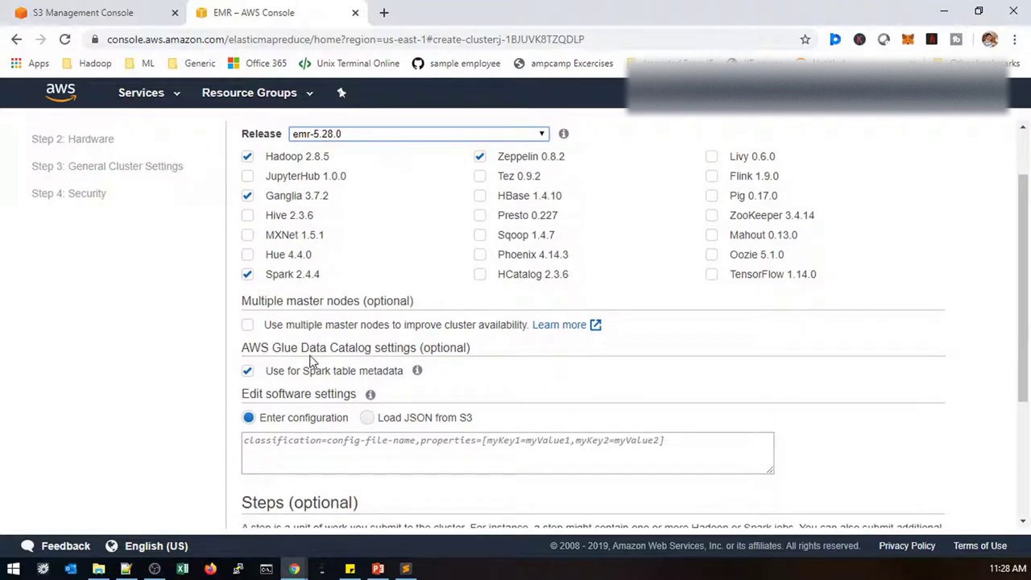
pyautogui.click(249, 372)
pyautogui.scroll(-2, 609, 374)
pyautogui.scroll(-1, 611, 378)
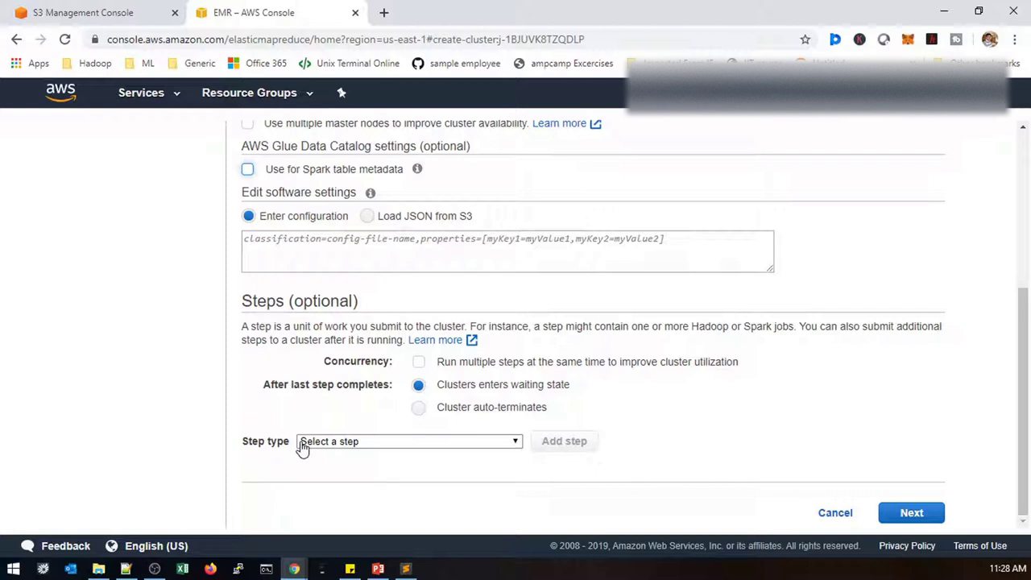
# - Examine the step types that can be added to the cluster
pyautogui.click(302, 448)
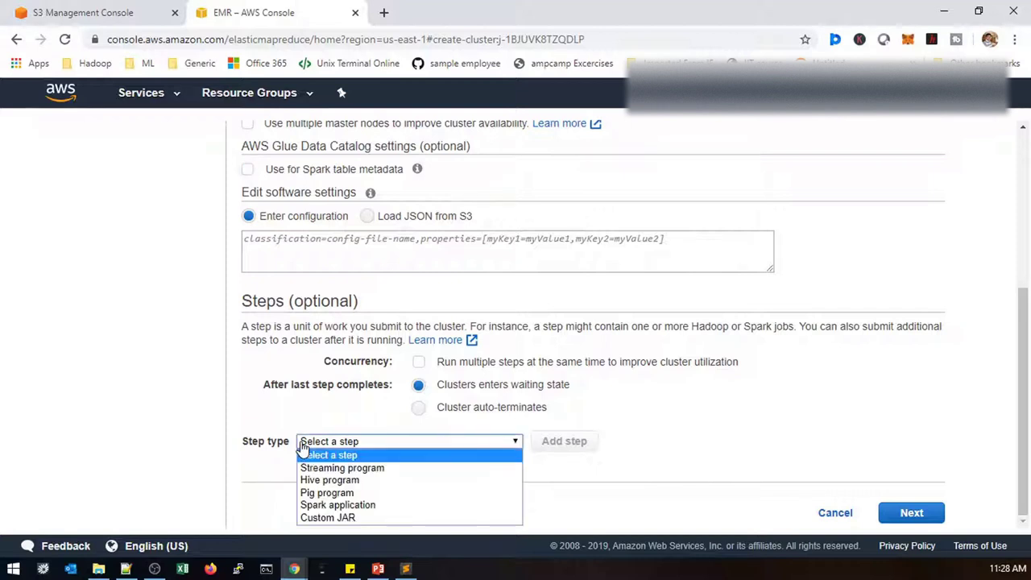
pyautogui.press('Down')
pyautogui.press('Down')
pyautogui.press('Down')
pyautogui.press('Down')
pyautogui.press('Escape')
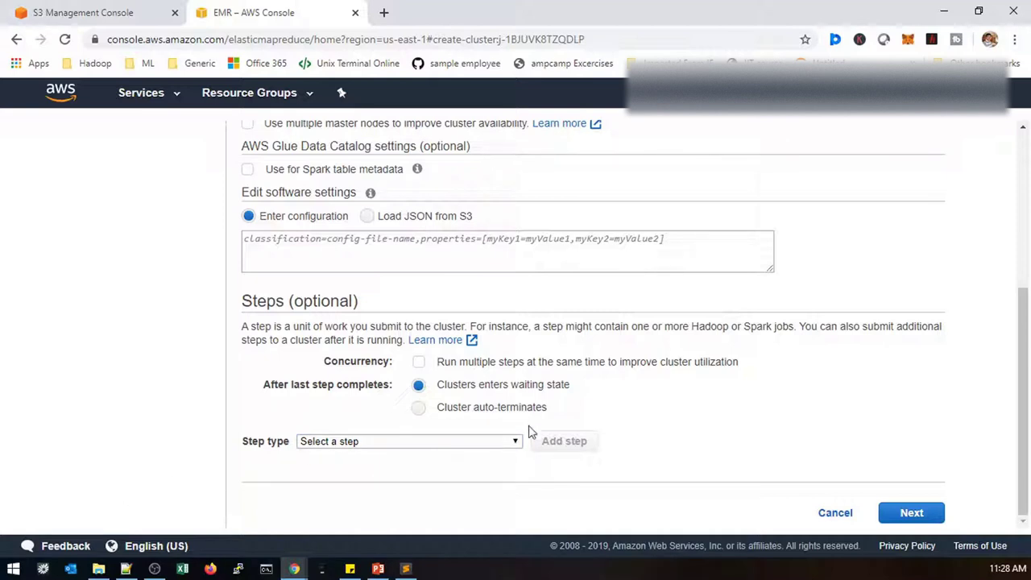
# - Proceed to the hardware configuration and review the network, EC2 subnet and node instance settings
pyautogui.click(912, 512)
pyautogui.scroll(3, 451, 464)
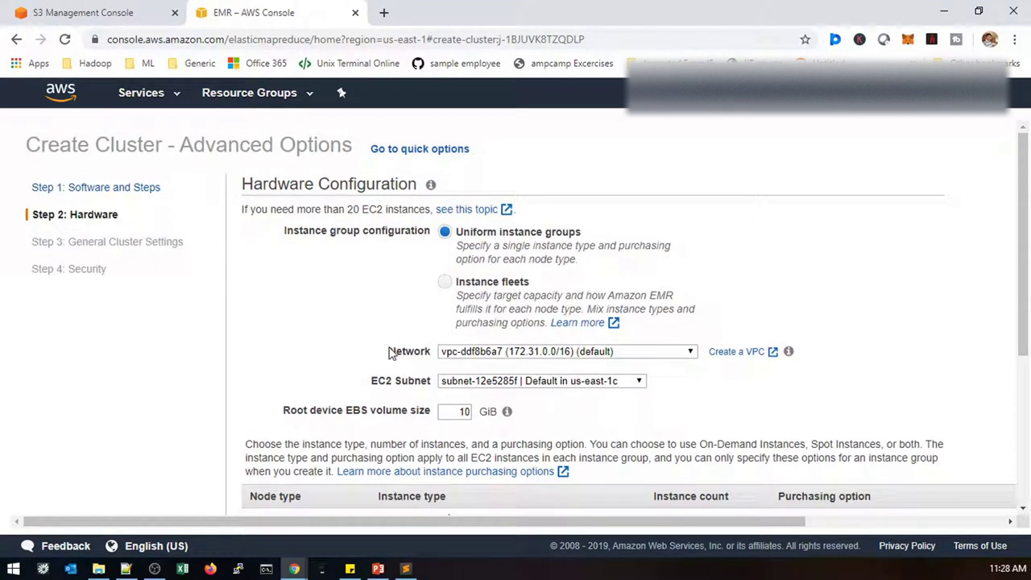
pyautogui.doubleClick(410, 350)
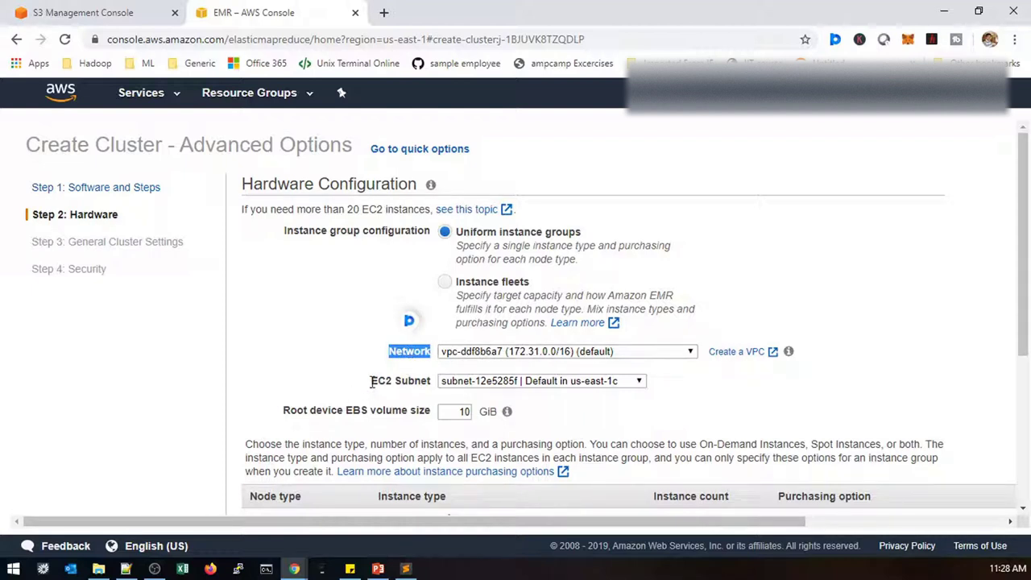
pyautogui.moveTo(370, 382); pyautogui.dragTo(429, 382)
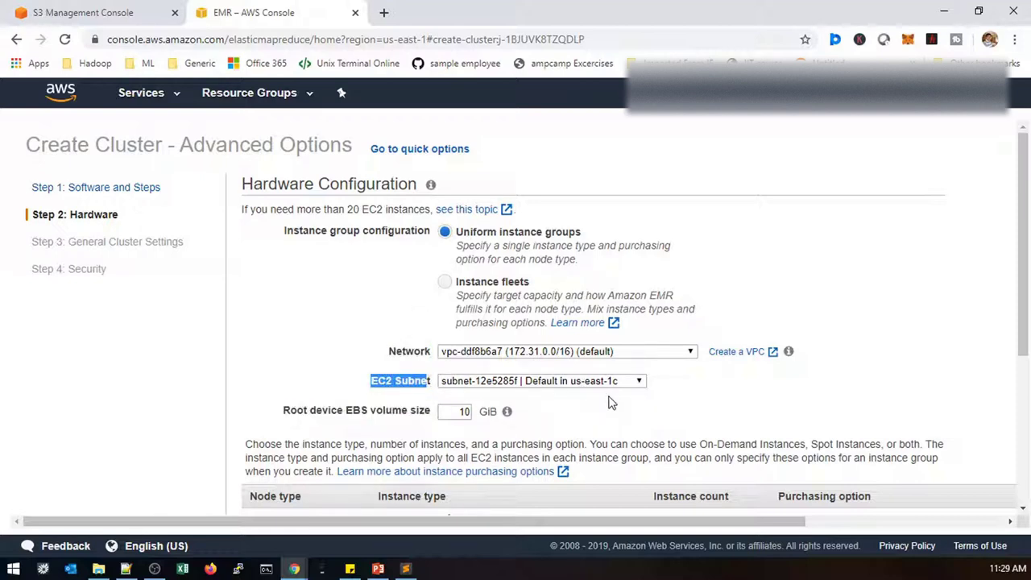
pyautogui.scroll(-3, 570, 427)
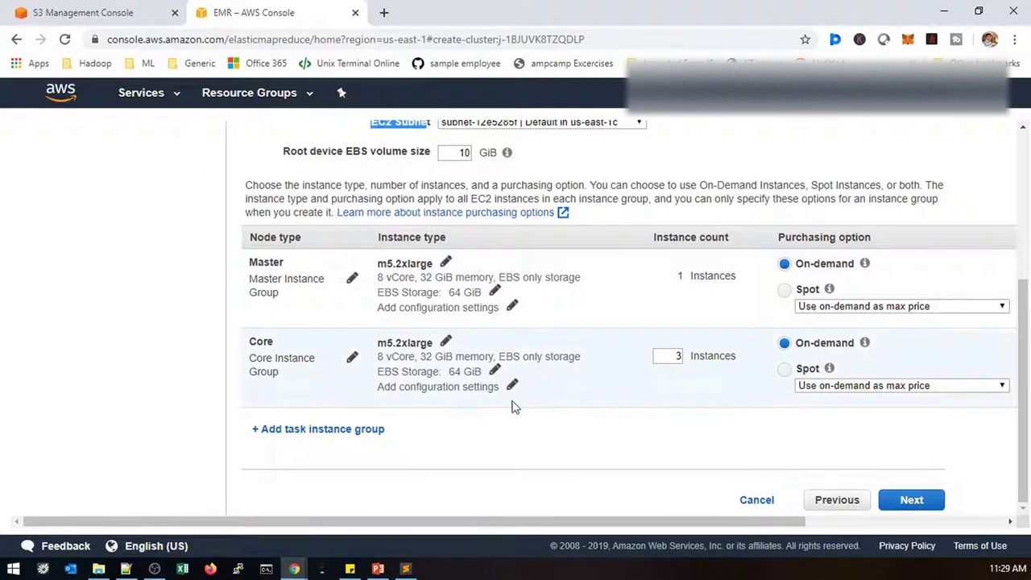
# - Examine the available instance types for the master node, including the vCores of m5.2xlarge, and cancel the selection
pyautogui.click(445, 264)
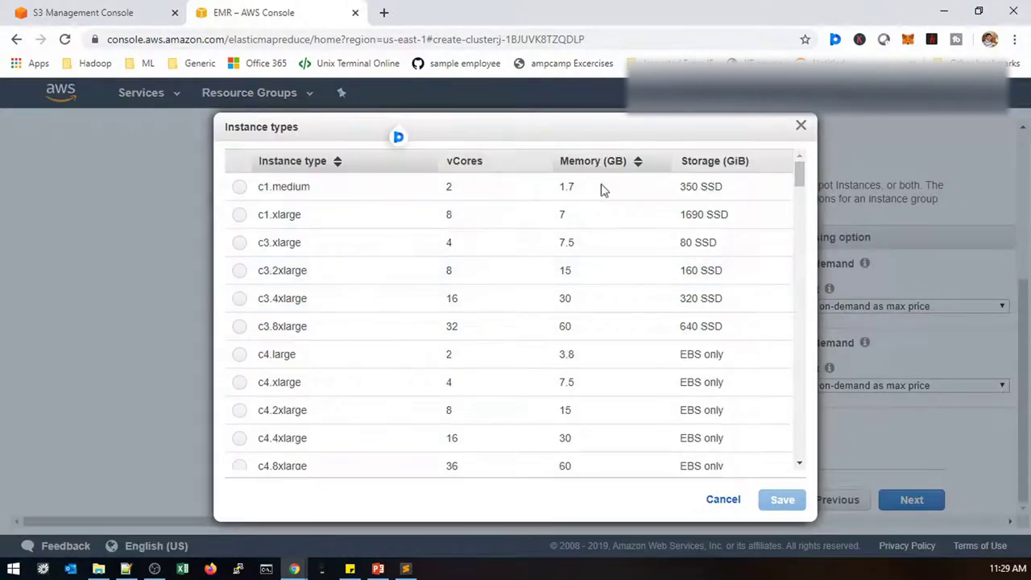
pyautogui.scroll(-10, 463, 360)
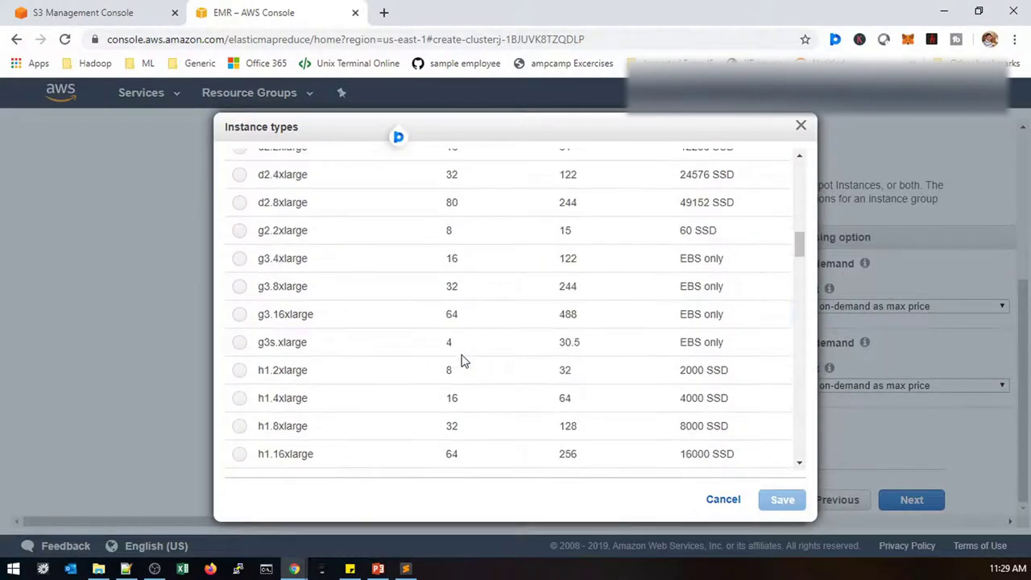
pyautogui.scroll(-10, 463, 363)
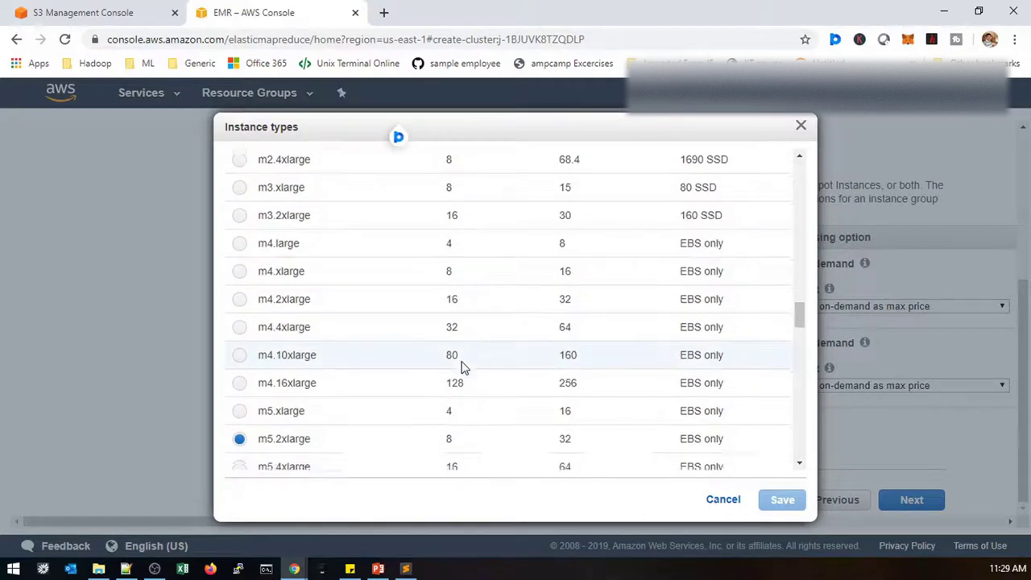
pyautogui.scroll(-2, 461, 367)
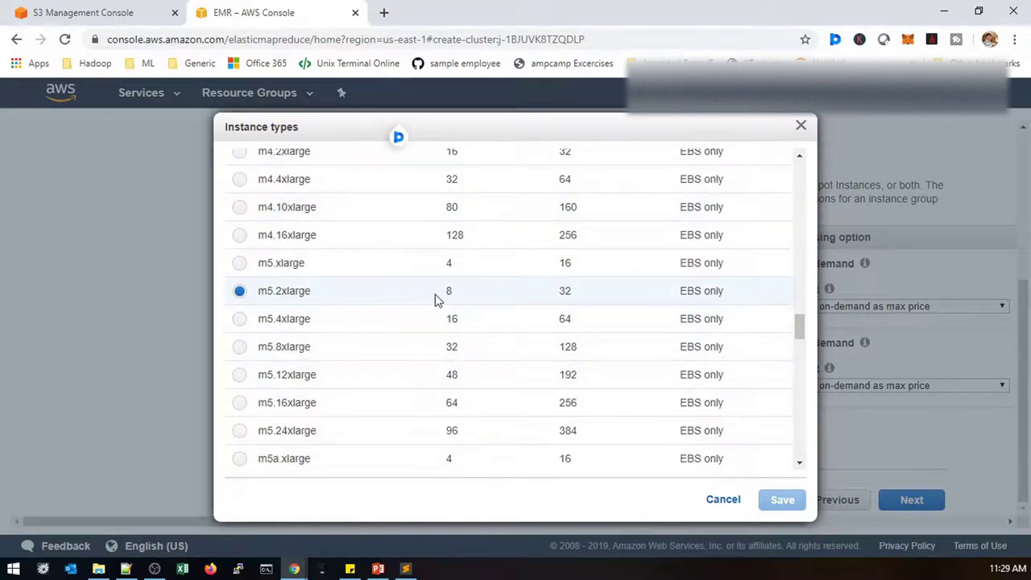
pyautogui.moveTo(435, 299); pyautogui.dragTo(458, 299)
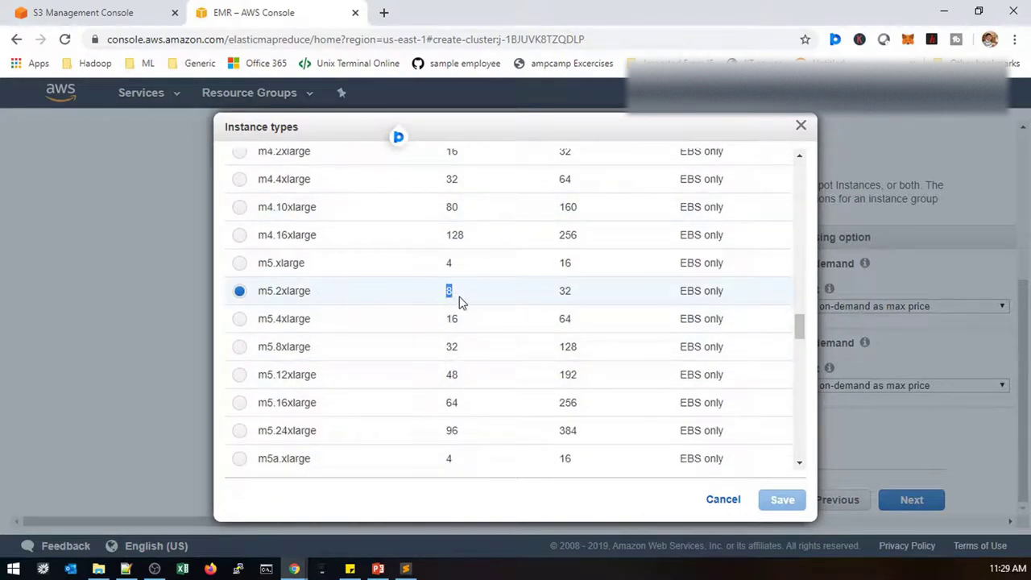
pyautogui.click(724, 500)
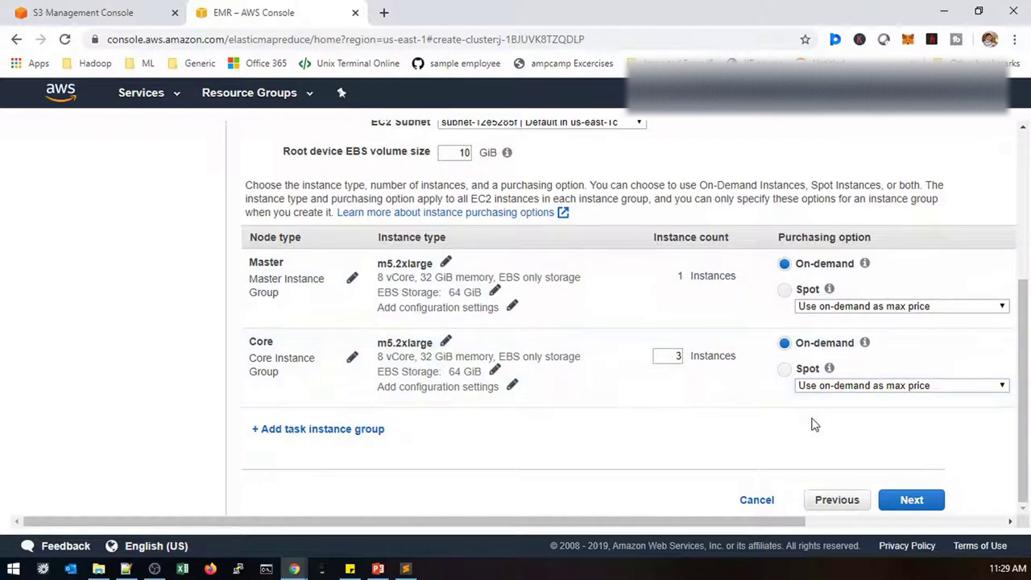
# - Proceed to the general cluster settings and rename the cluster as BigData_SparkCluster
pyautogui.click(931, 499)
pyautogui.scroll(2, 537, 380)
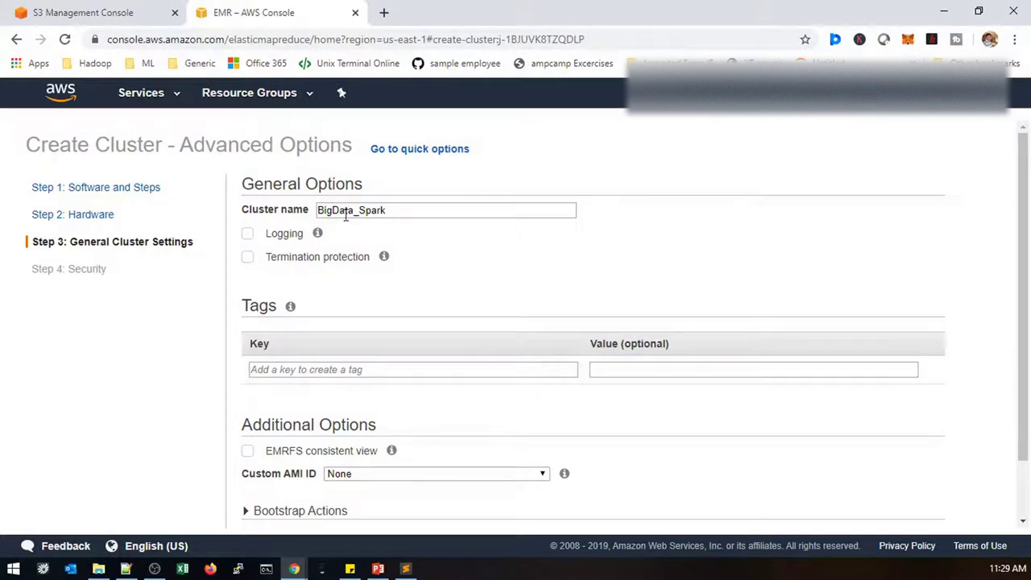
pyautogui.click(423, 210)
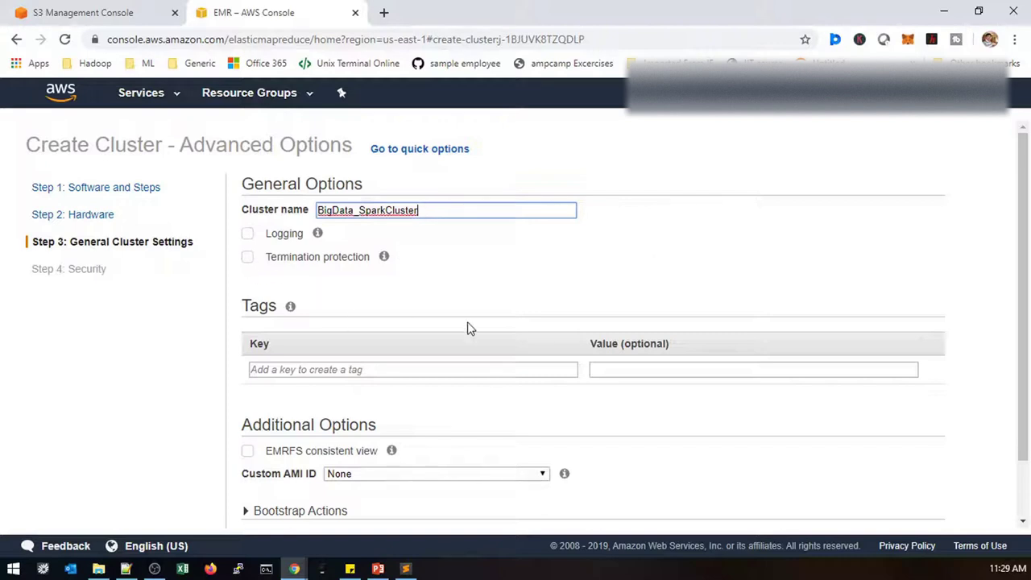
pyautogui.click(248, 233)
pyautogui.click(248, 234)
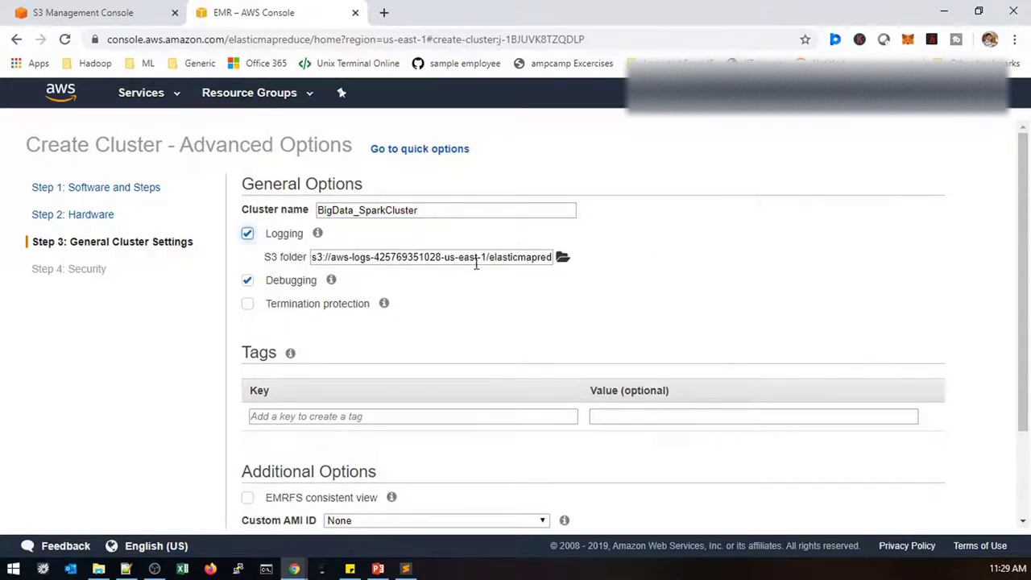
pyautogui.click(246, 233)
# - Review the tags and additional options of the general settings and proceed to the security options
pyautogui.scroll(-2, 378, 383)
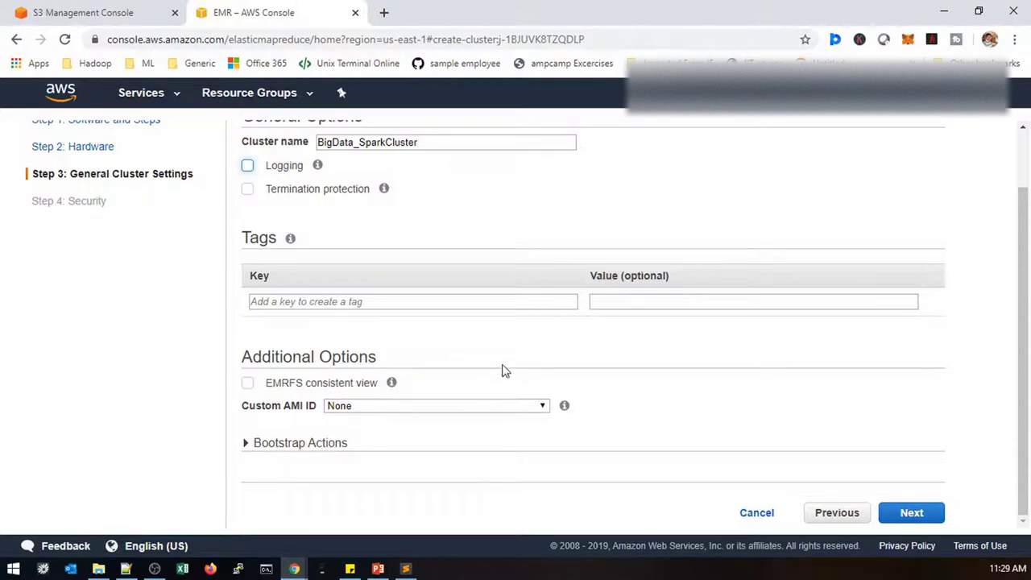
pyautogui.scroll(2, 483, 338)
pyautogui.scroll(-1, 564, 306)
pyautogui.scroll(-1, 669, 289)
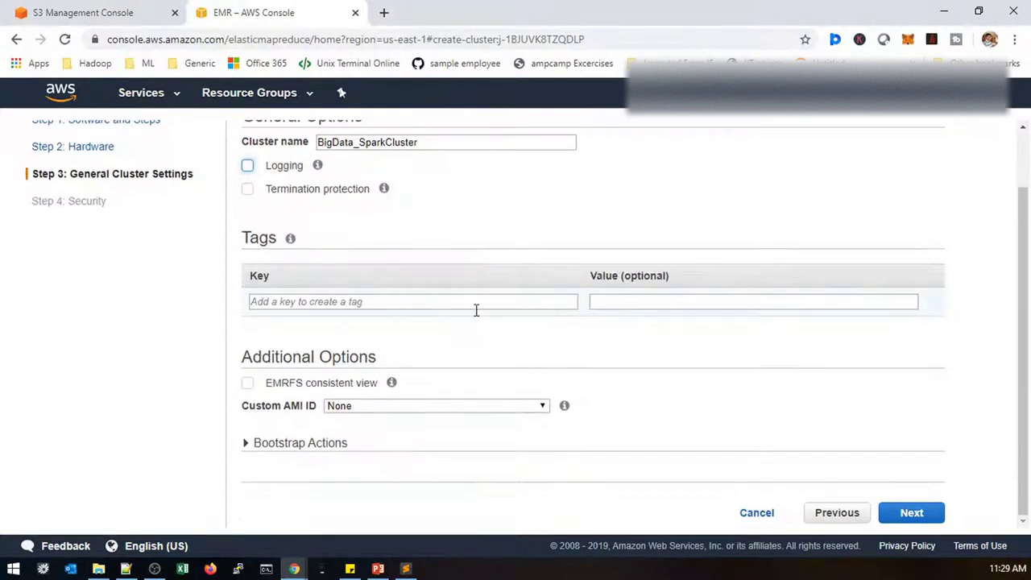
pyautogui.click(938, 512)
pyautogui.scroll(1, 184, 371)
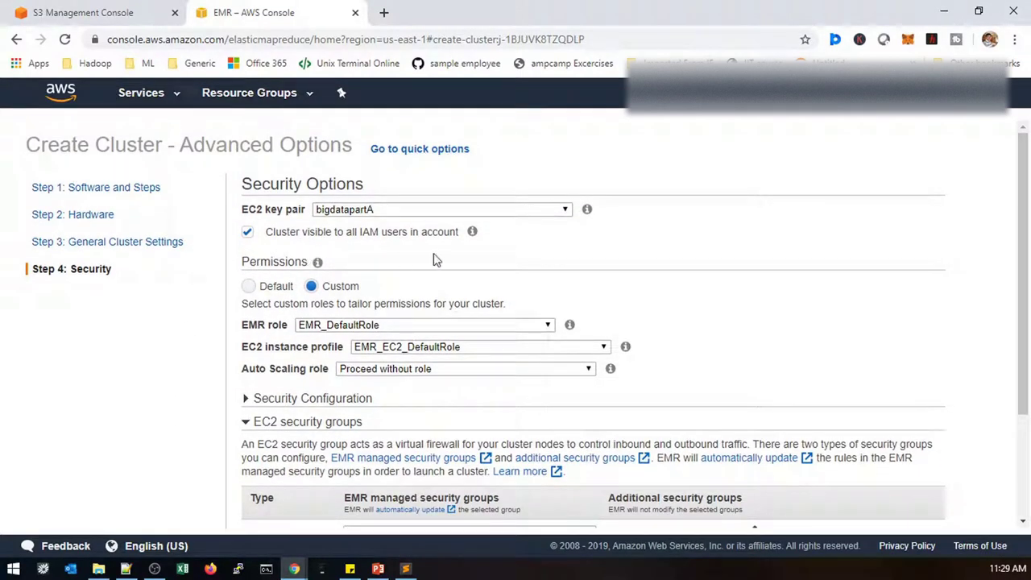
# - Set the cluster permissions to Default and open the EMR_DefaultRole details in IAM
pyautogui.scroll(-2, 373, 419)
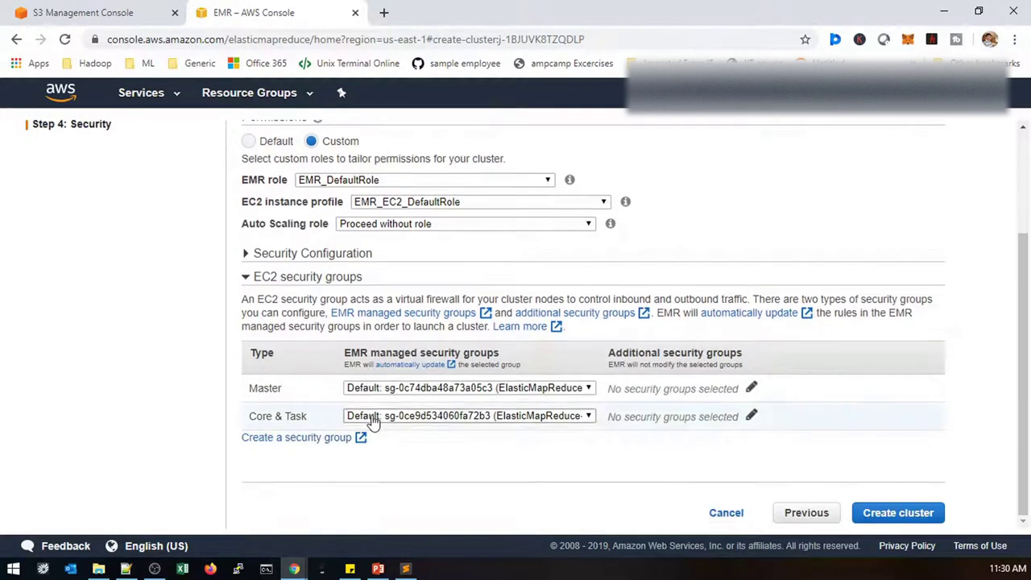
pyautogui.scroll(2, 372, 419)
pyautogui.click(249, 286)
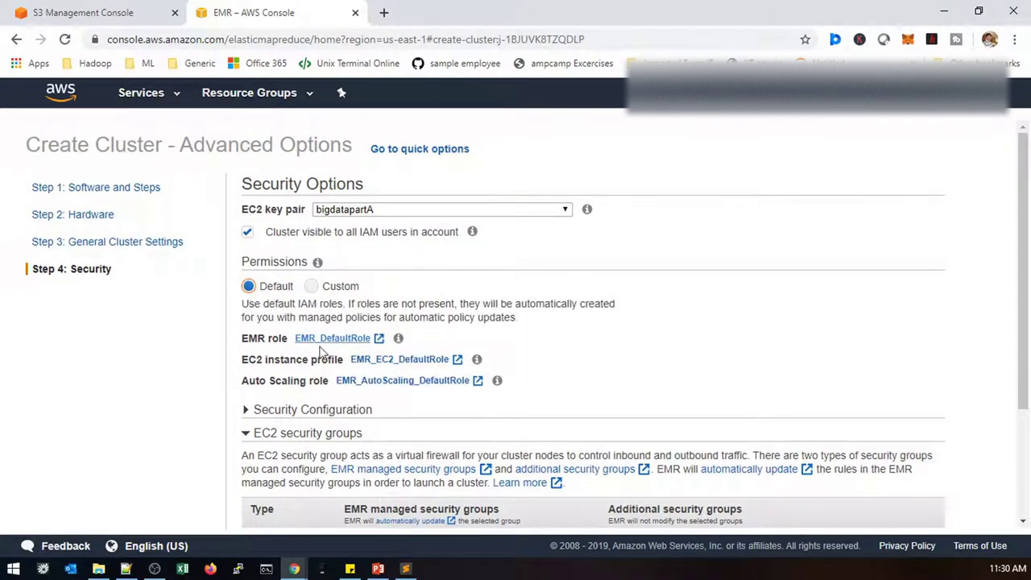
pyautogui.click(343, 339)
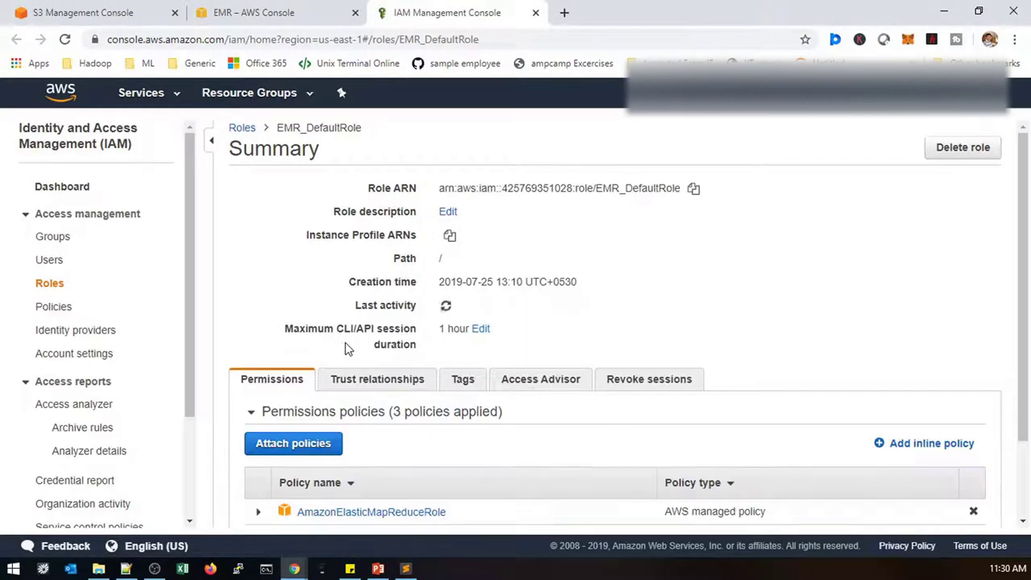
# - Examine all permissions policies attached to EMR_DefaultRole and return to the cluster's security options
pyautogui.scroll(-2, 351, 366)
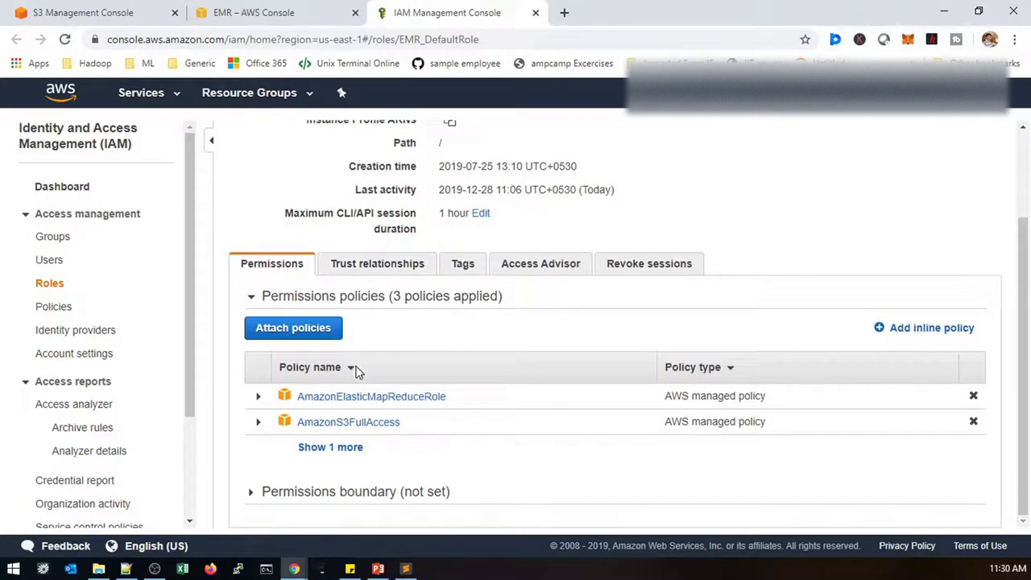
pyautogui.click(327, 447)
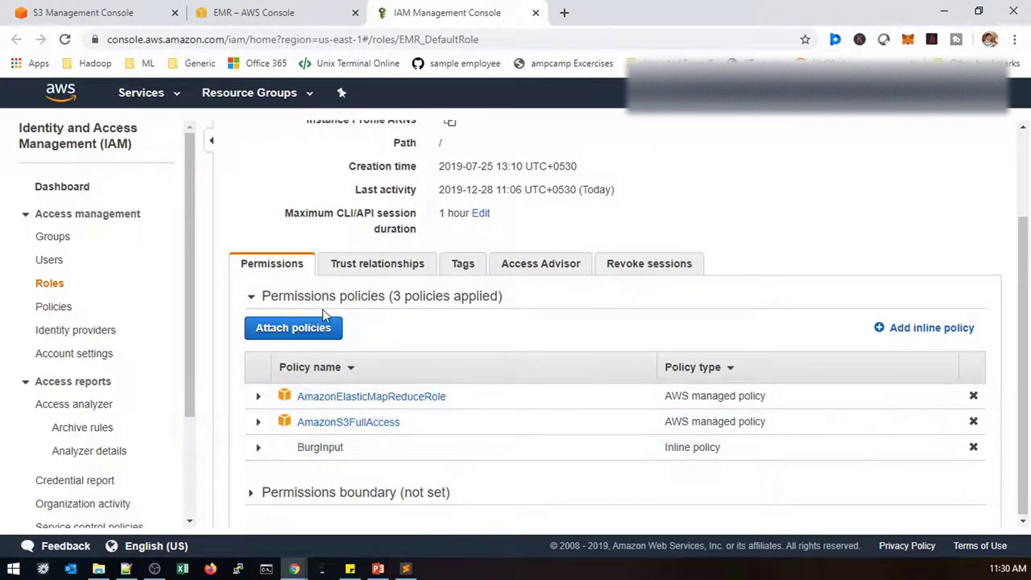
pyautogui.scroll(3, 326, 167)
pyautogui.click(265, 12)
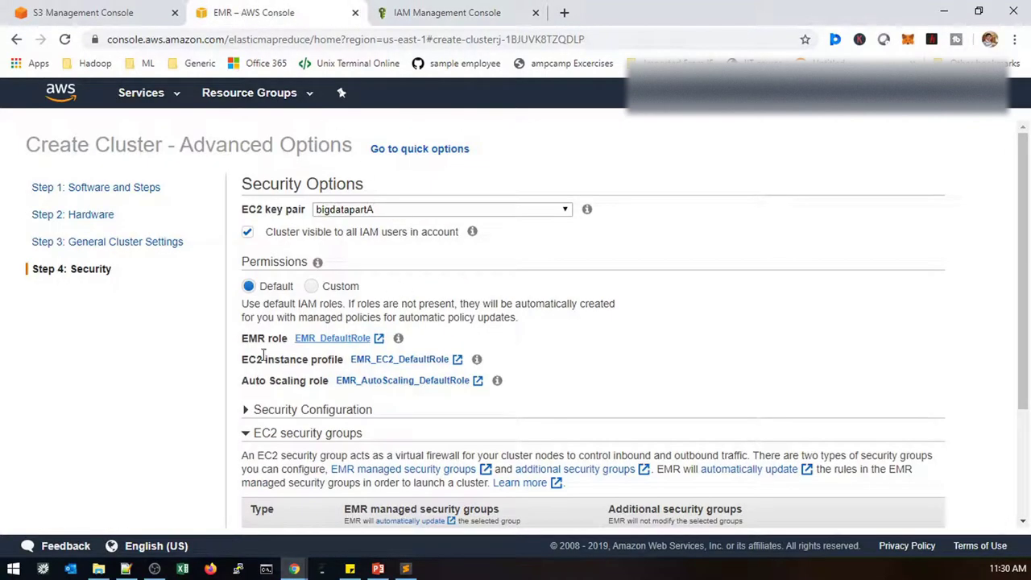
# - Review the permissions and the EC2 security groups for the master and core nodes in the security options
pyautogui.scroll(-2, 555, 394)
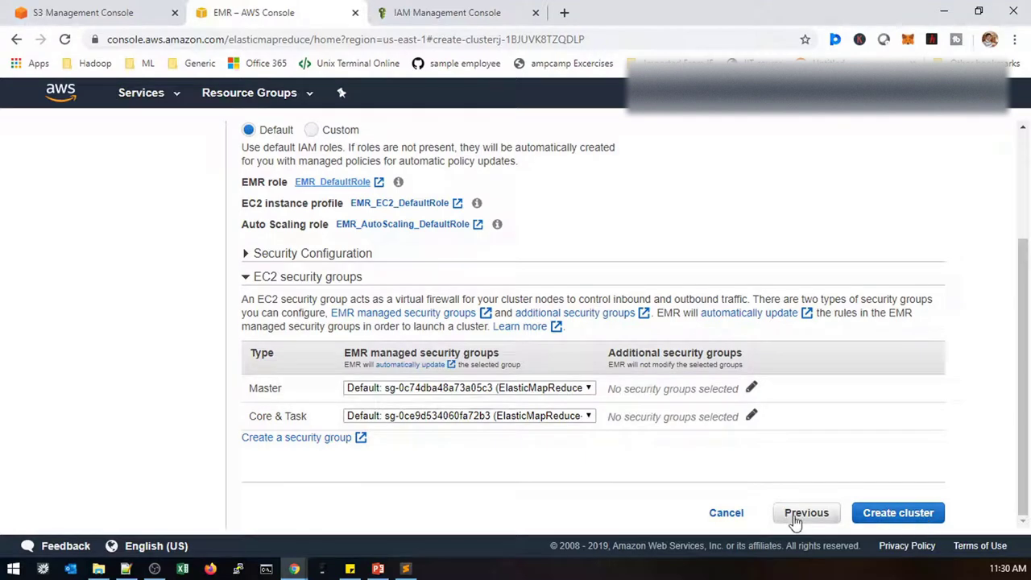
pyautogui.click(409, 568)
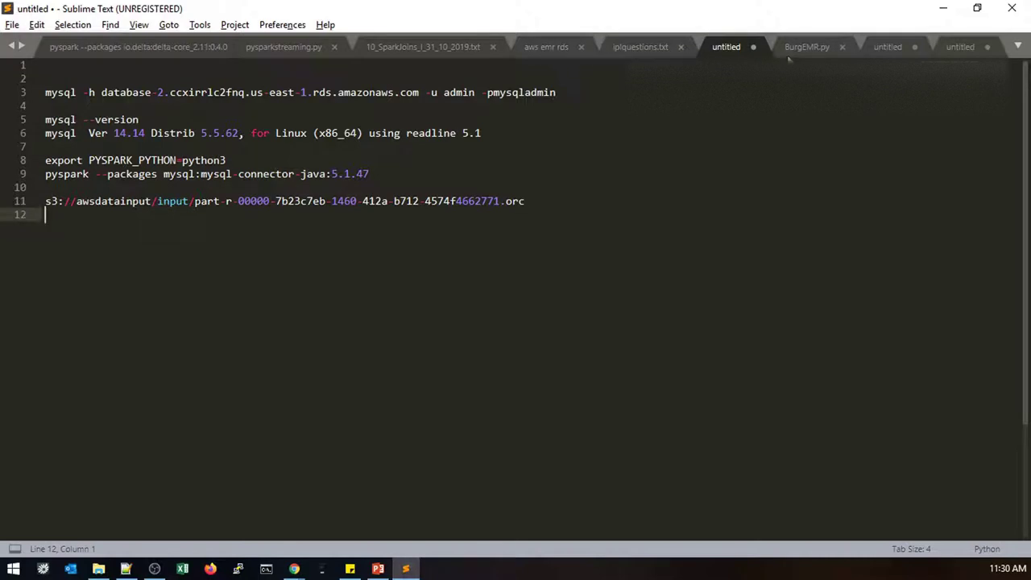
pyautogui.click(943, 8)
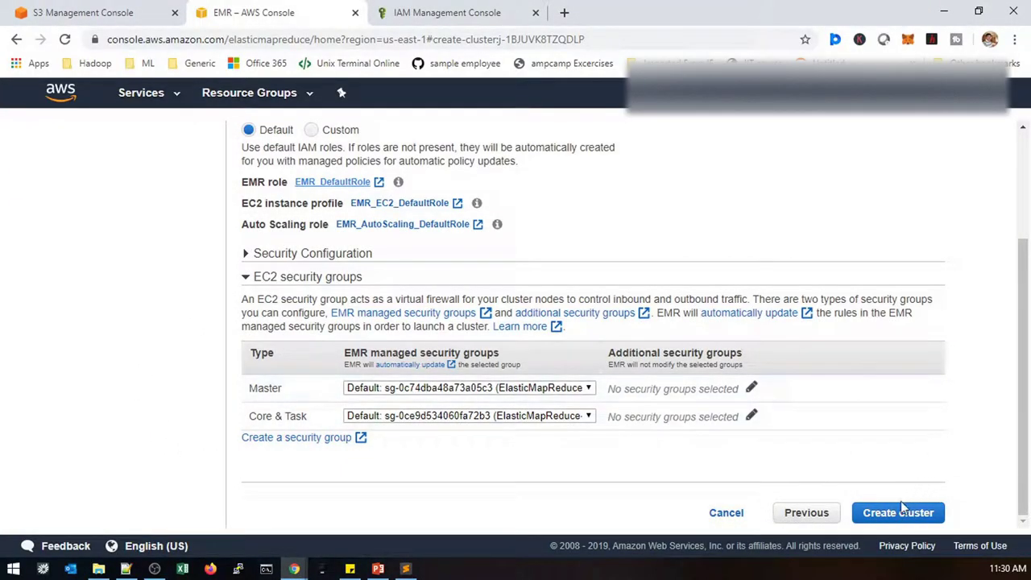
pyautogui.scroll(2, 161, 426)
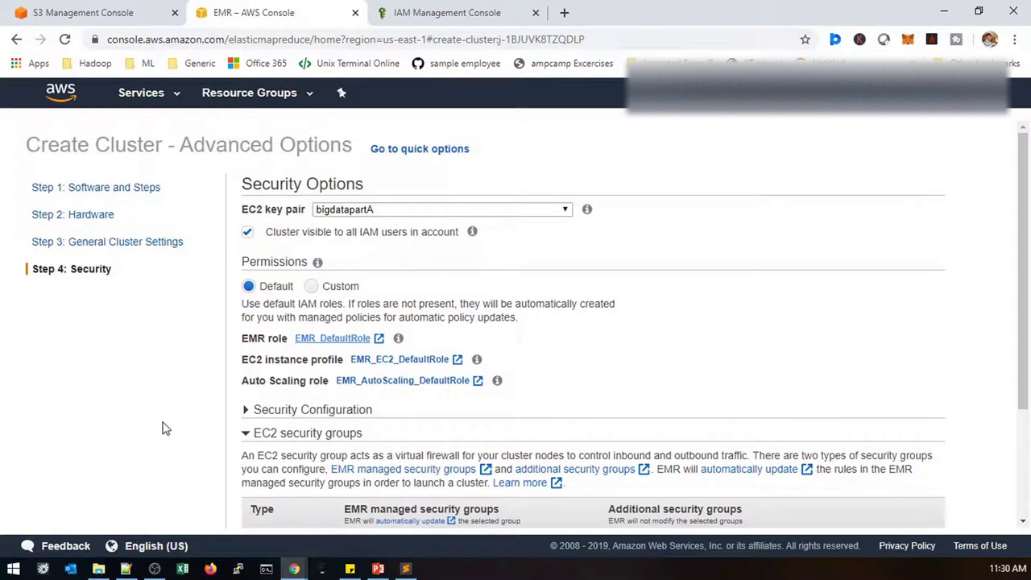
pyautogui.scroll(-2, 666, 384)
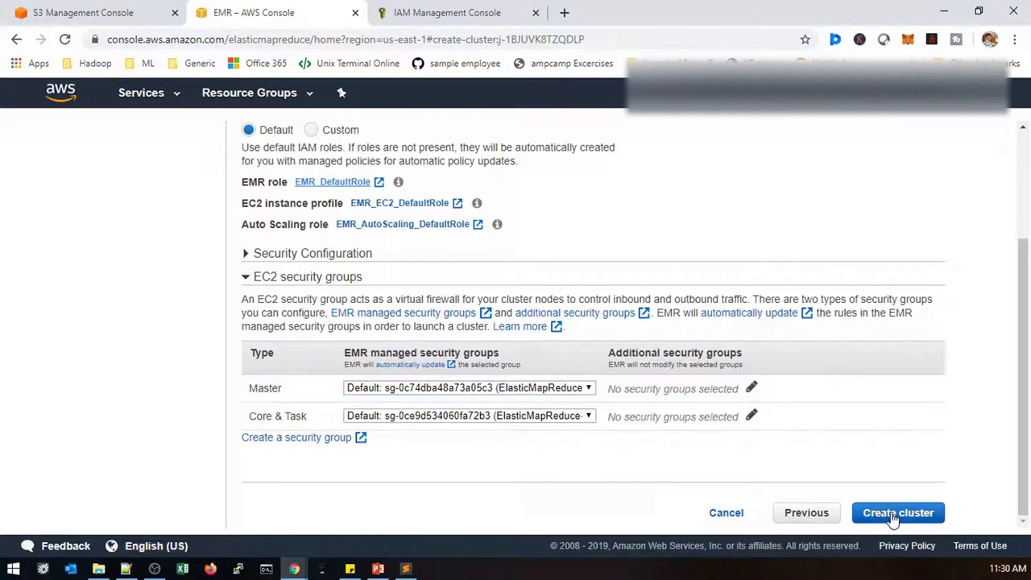
pyautogui.scroll(2, 314, 269)
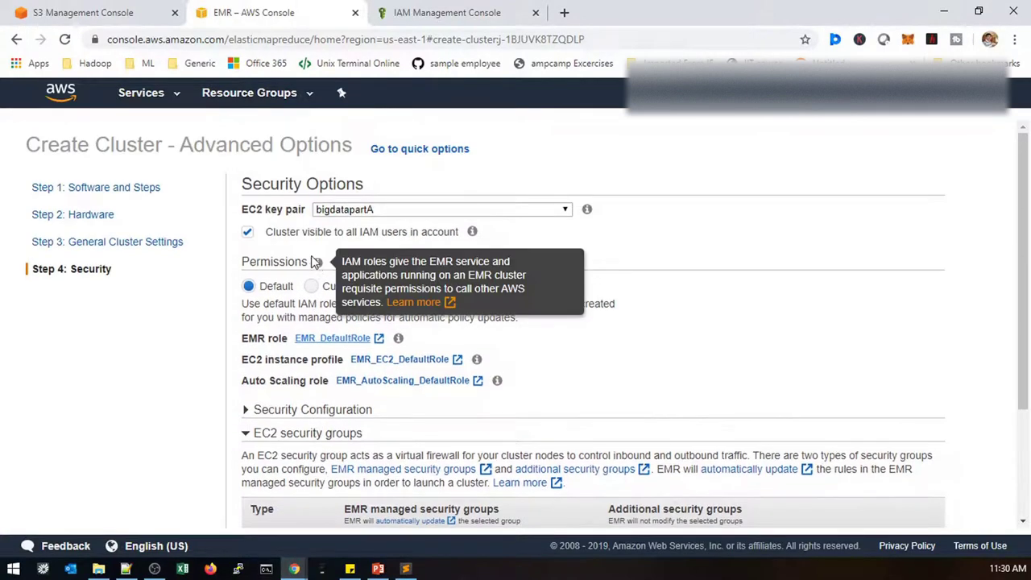
# - Choose bigdatapartA as the EC2 key pair and create the cluster
pyautogui.click(348, 211)
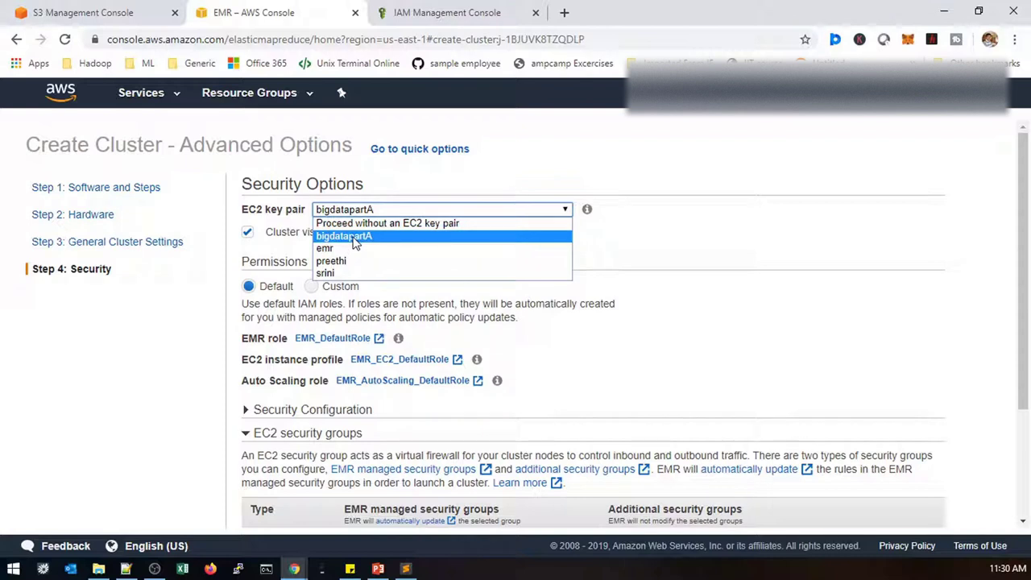
pyautogui.click(354, 243)
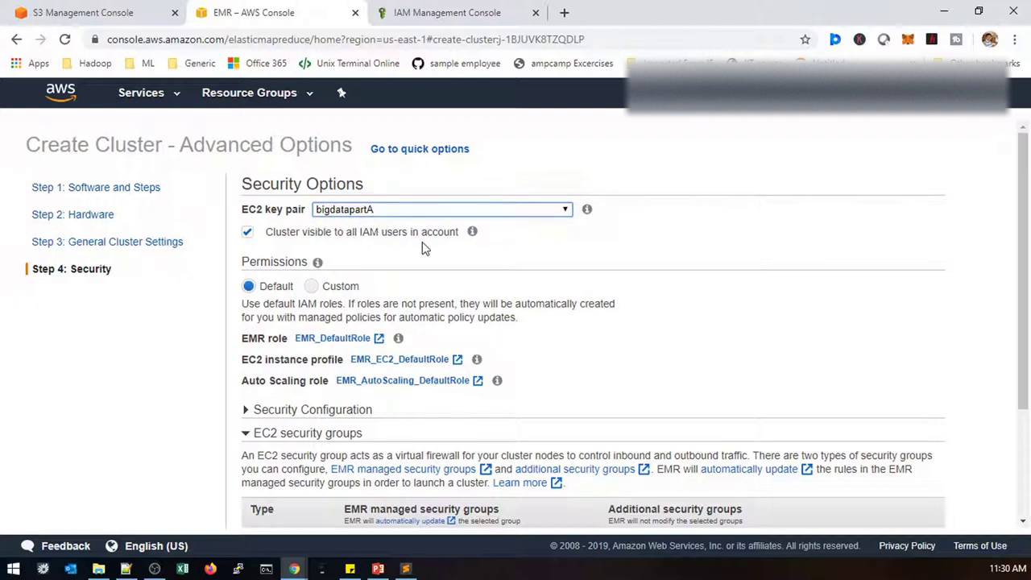
pyautogui.scroll(-3, 421, 246)
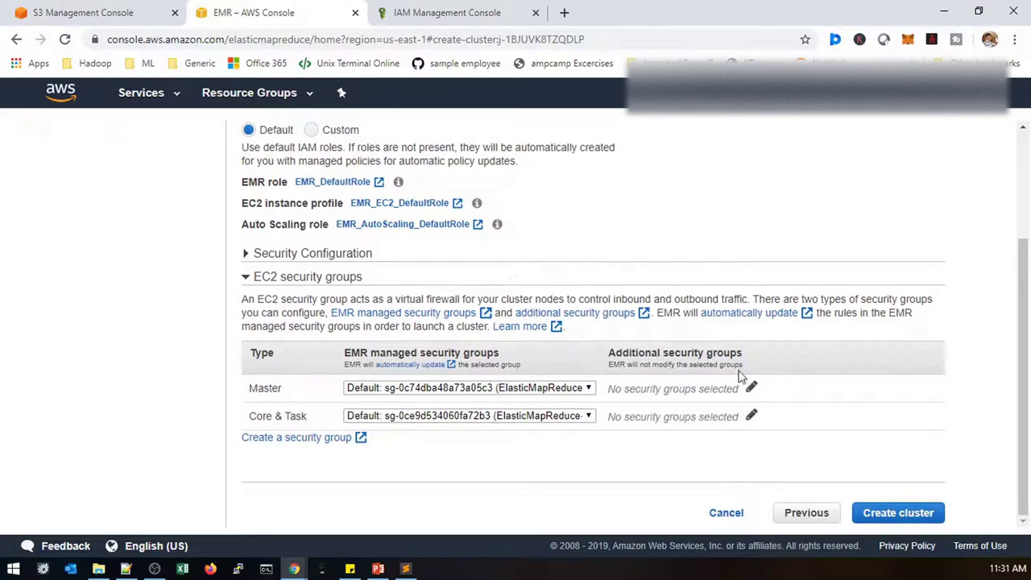
pyautogui.click(920, 515)
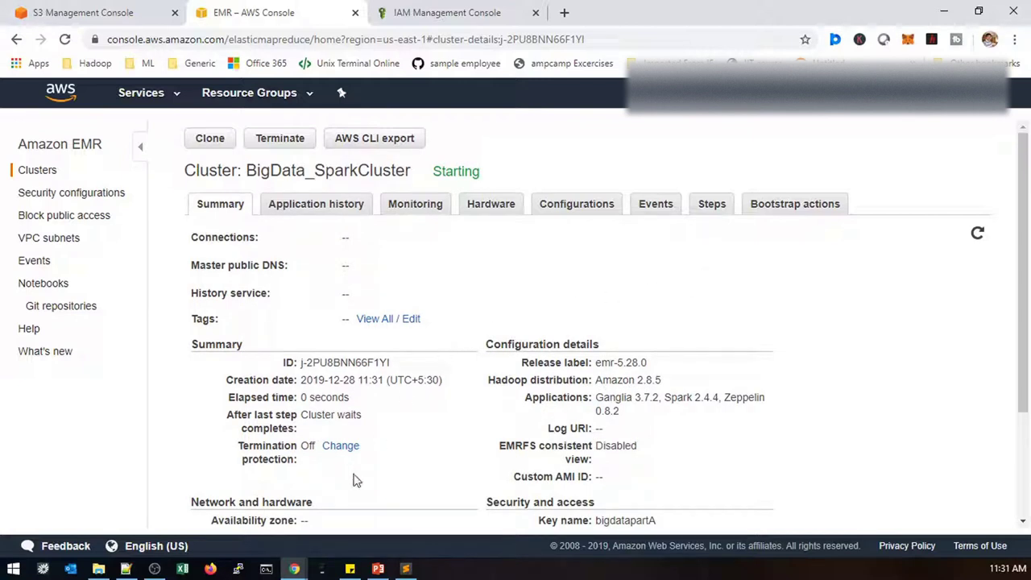
# - Switch to PuTTY, load the saved session BigdataprojectPartA and open its SSH authentication settings
pyautogui.click(248, 570)
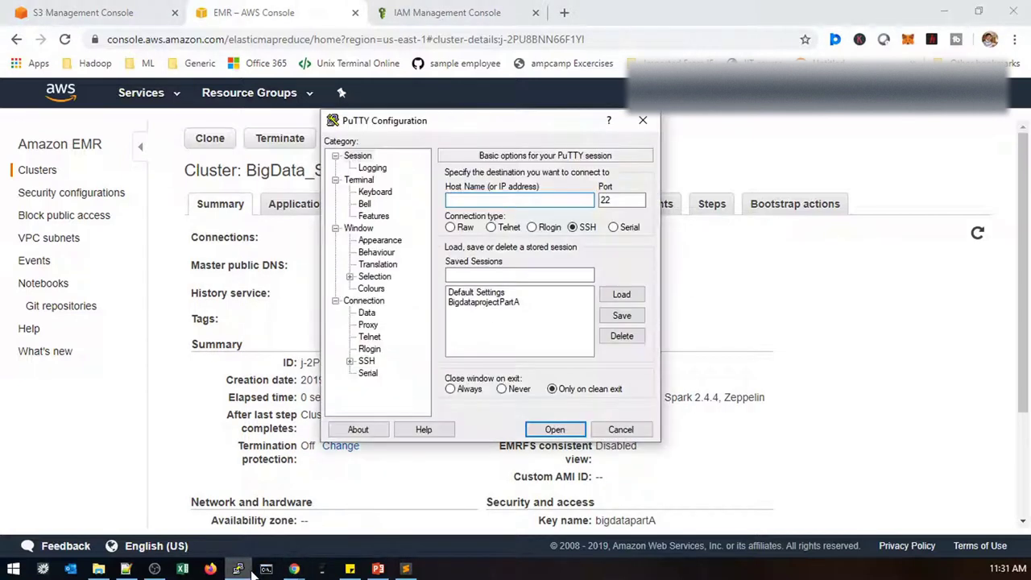
pyautogui.click(521, 302)
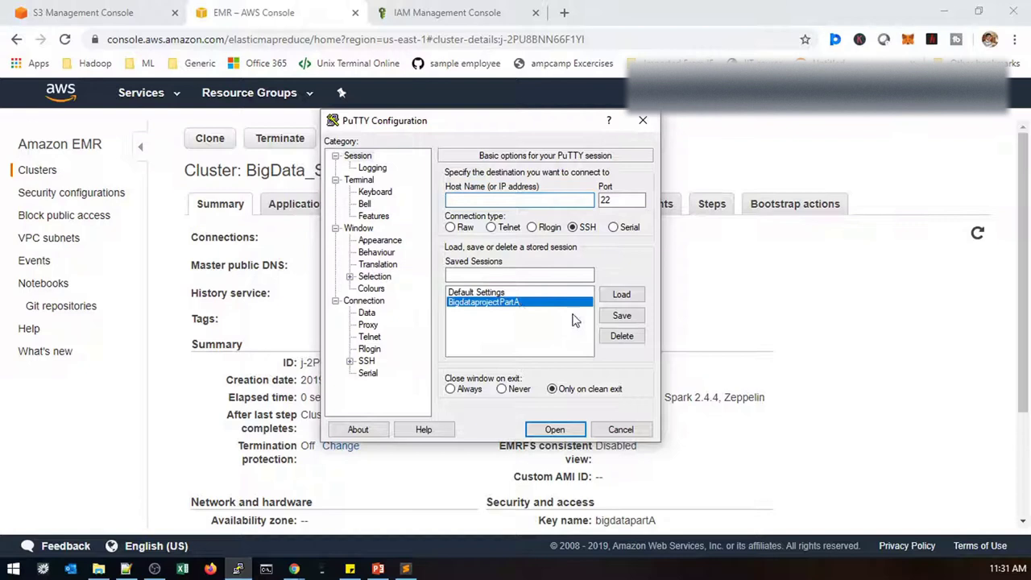
pyautogui.click(621, 294)
pyautogui.click(349, 361)
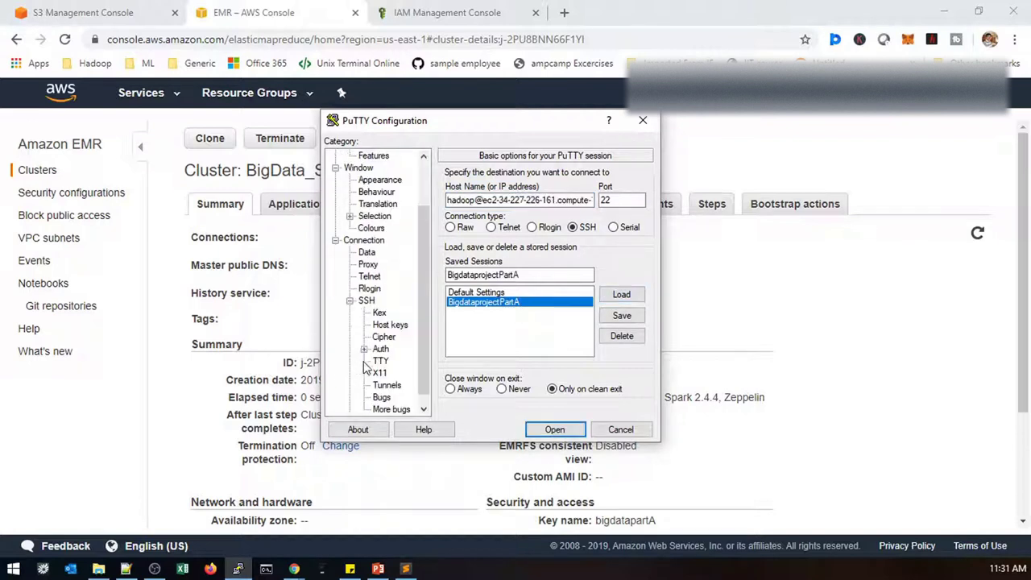
pyautogui.click(364, 348)
pyautogui.click(378, 337)
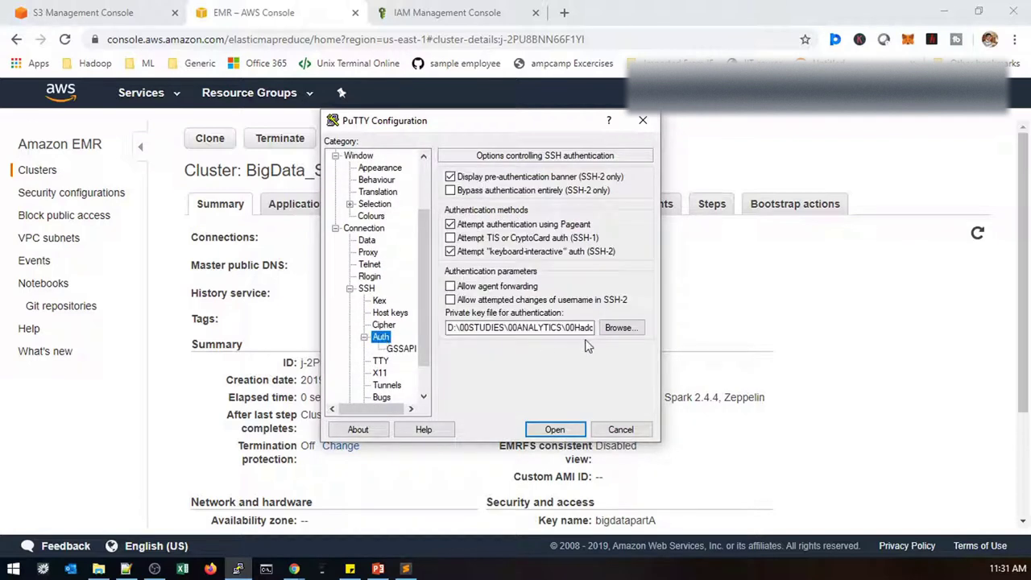
# - Select bigdatapartA_private as the private key file for authentication and return to the cluster page in the browser
pyautogui.click(614, 330)
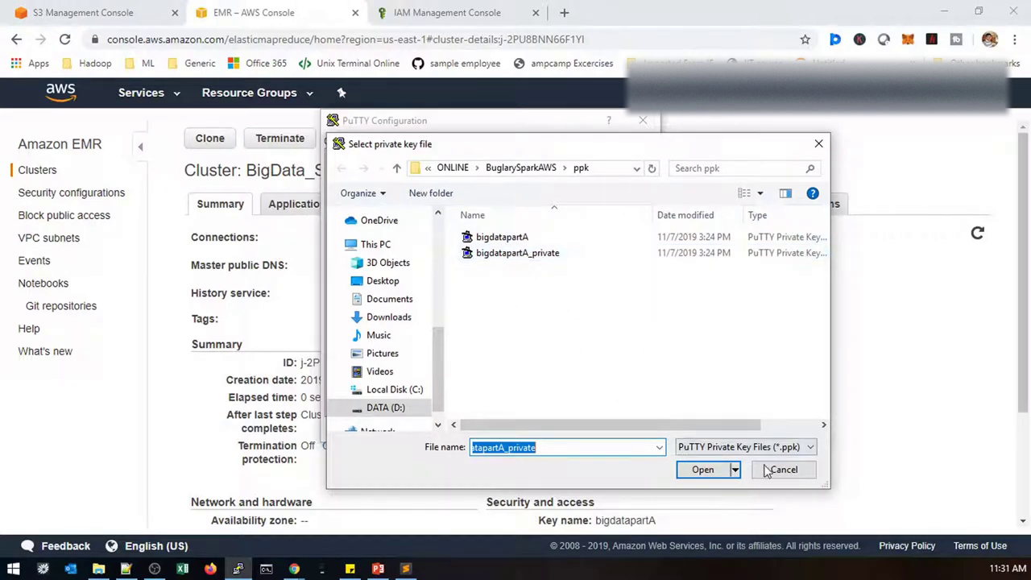
pyautogui.click(700, 468)
pyautogui.scroll(2, 392, 248)
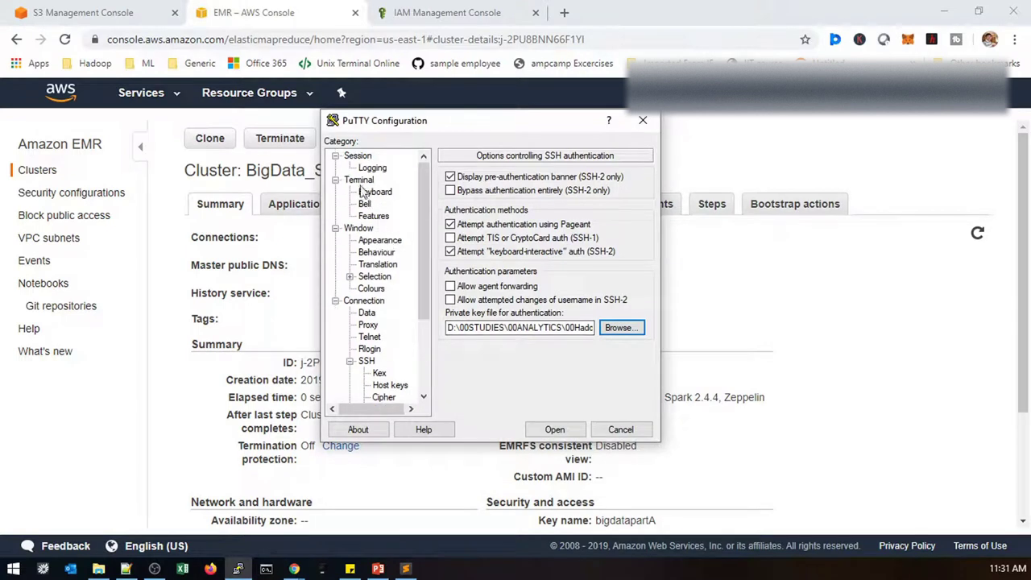
pyautogui.click(354, 157)
pyautogui.click(808, 339)
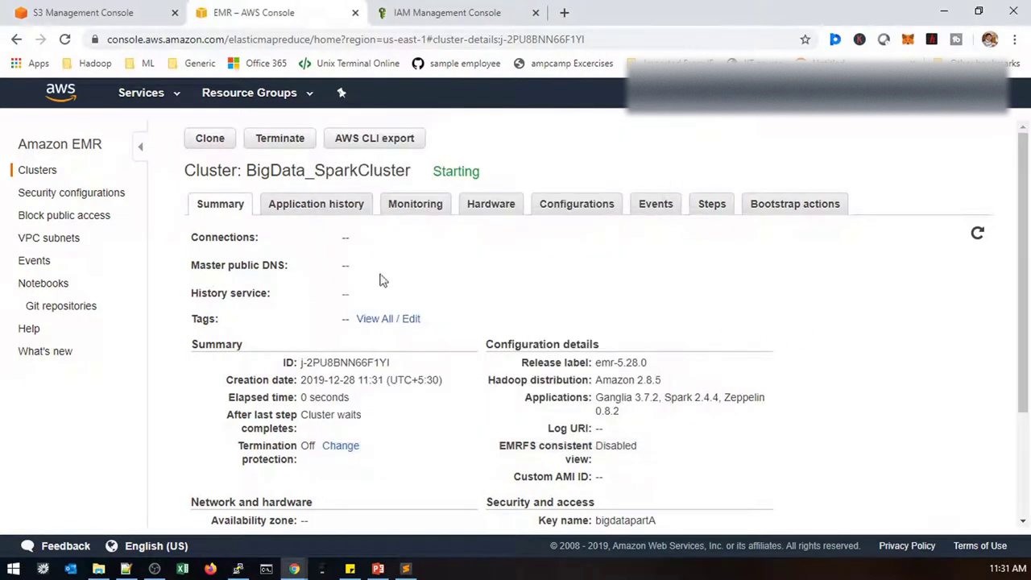
# - Refresh the BigData_SparkCluster summary several times to check its startup status and master public DNS
pyautogui.click(977, 235)
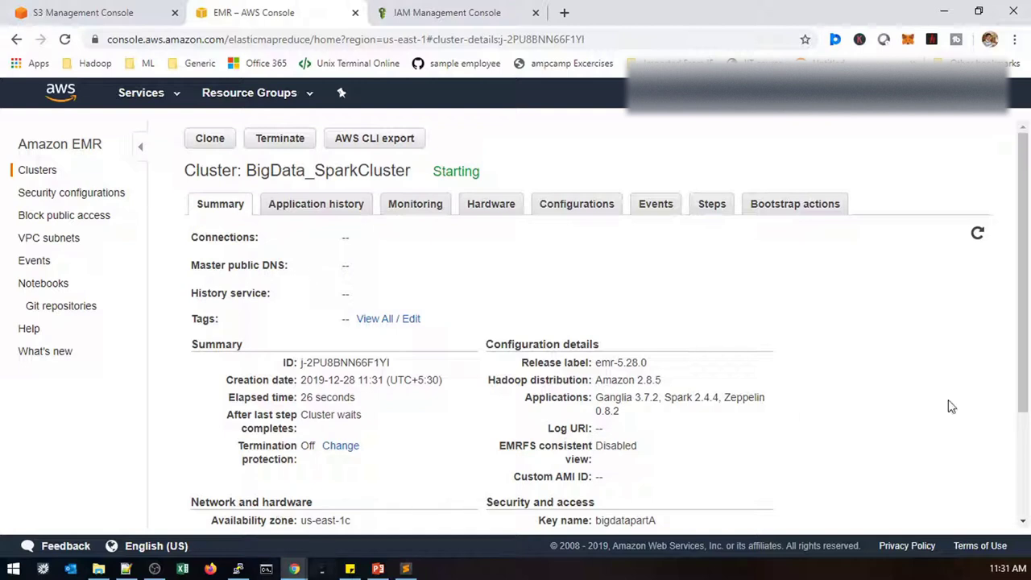
pyautogui.click(974, 234)
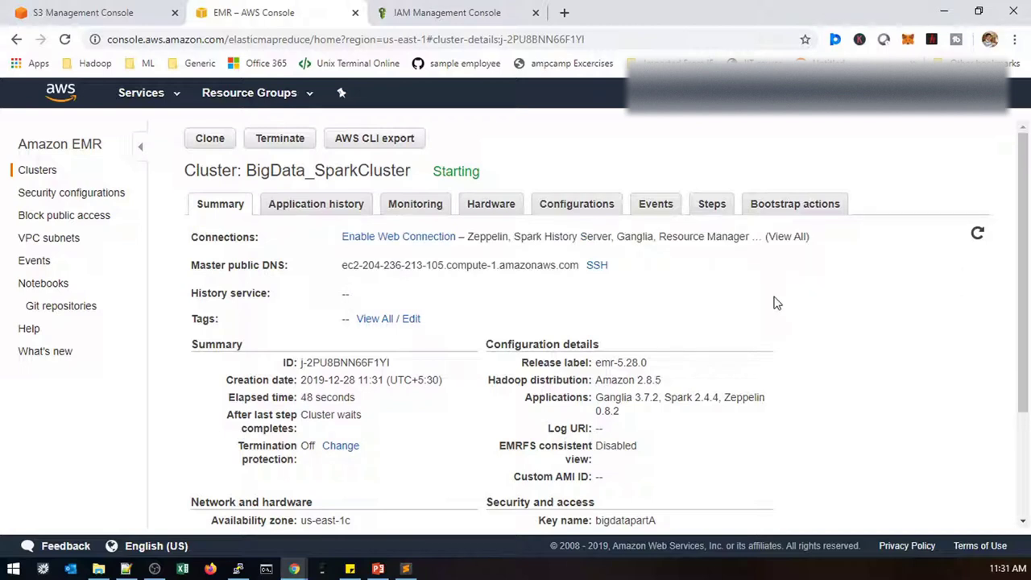
pyautogui.click(977, 236)
# - Open the EMR service in a new browser tab and place that tab directly after the S3 console tab
pyautogui.rightClick(26, 171)
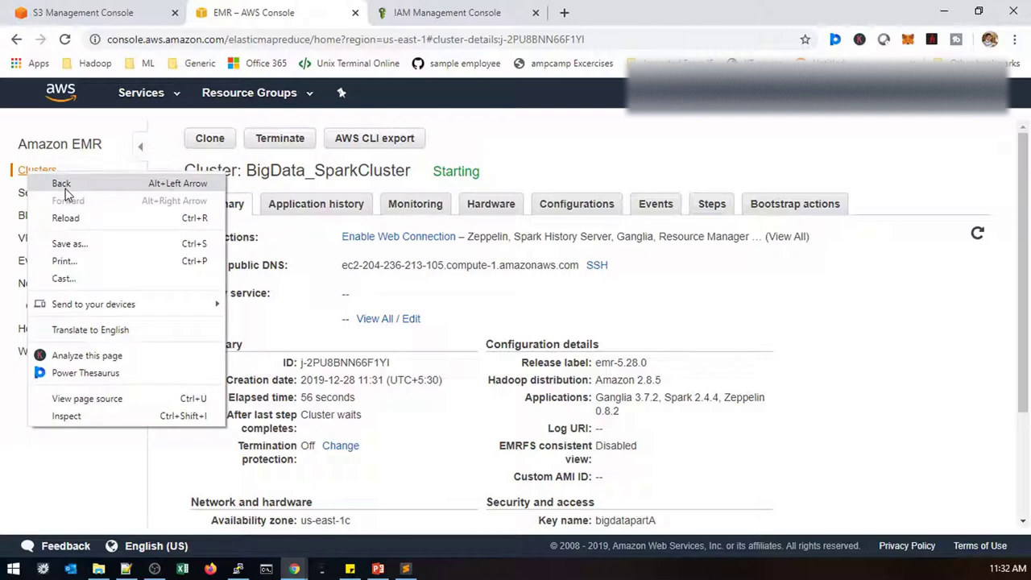
pyautogui.click(785, 342)
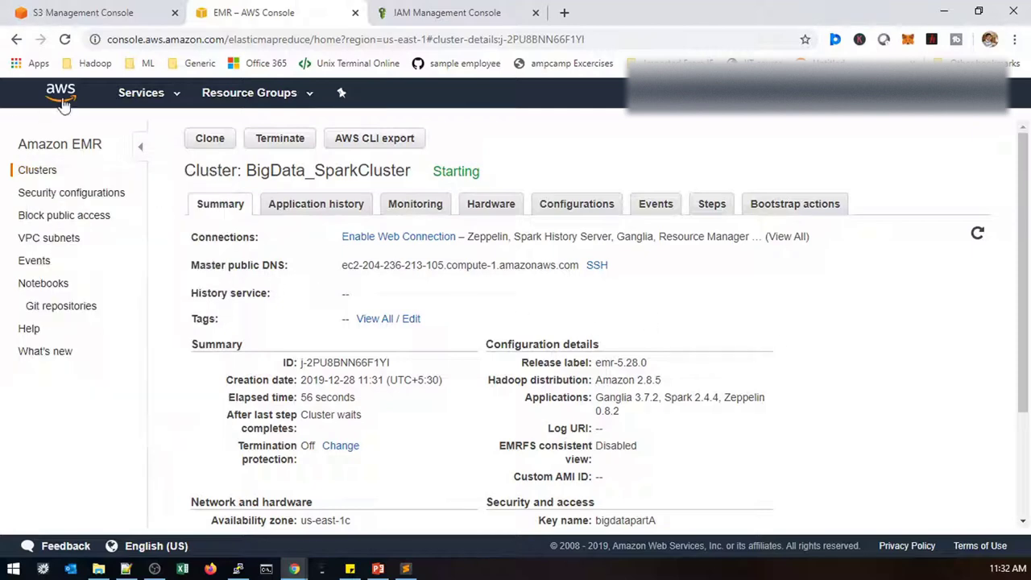
pyautogui.click(144, 95)
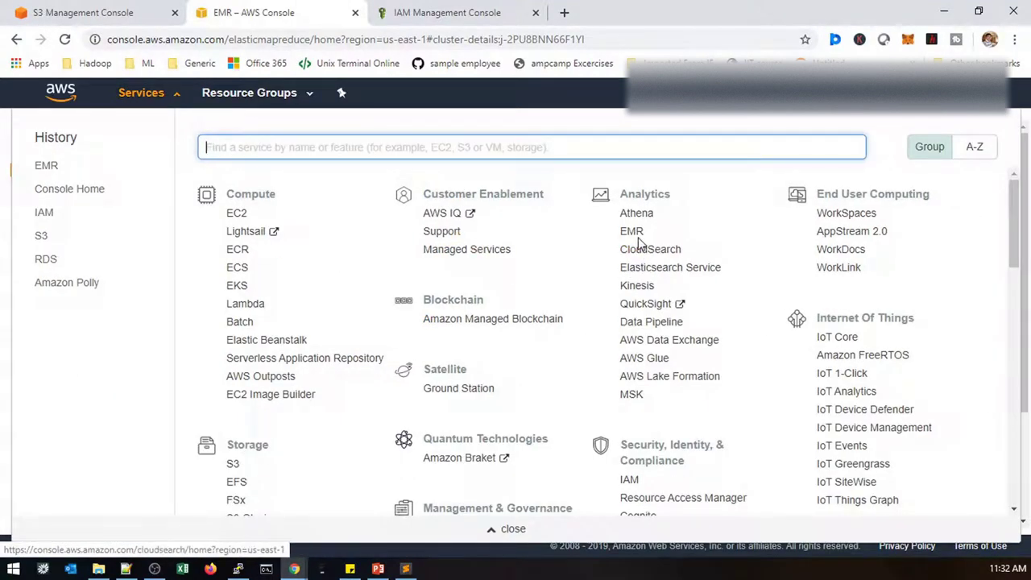
pyautogui.rightClick(654, 238)
pyautogui.rightClick(644, 230)
pyautogui.click(668, 241)
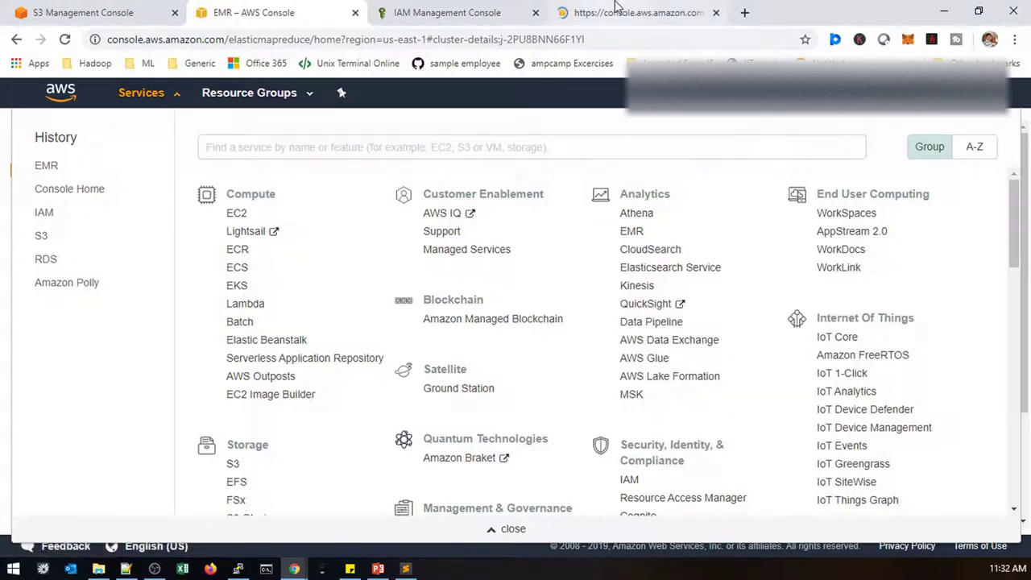
pyautogui.moveTo(620, 10); pyautogui.dragTo(306, 16)
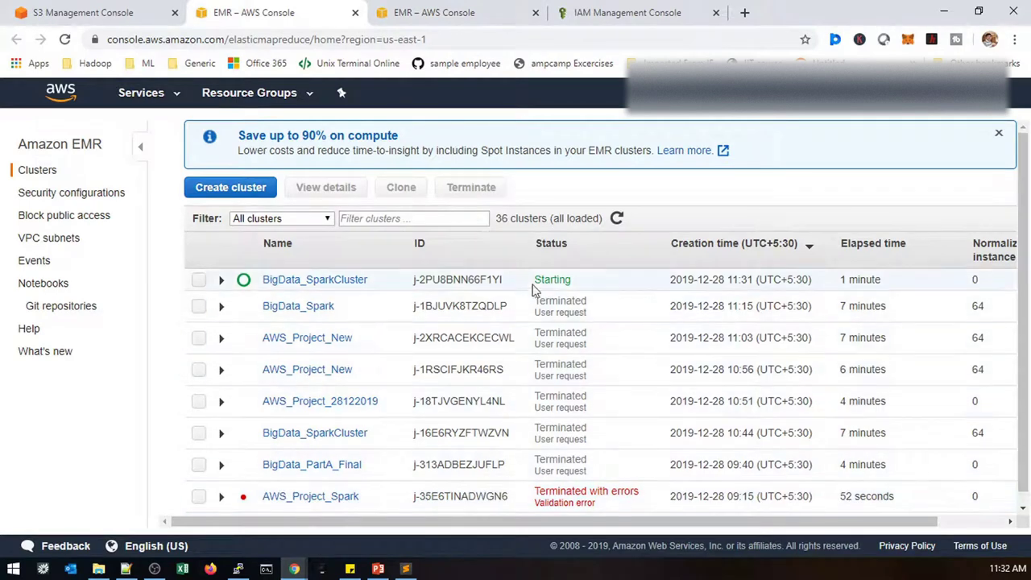
# - Refresh the cluster list and check the status of BigData_SparkCluster there and on its details page
pyautogui.click(614, 219)
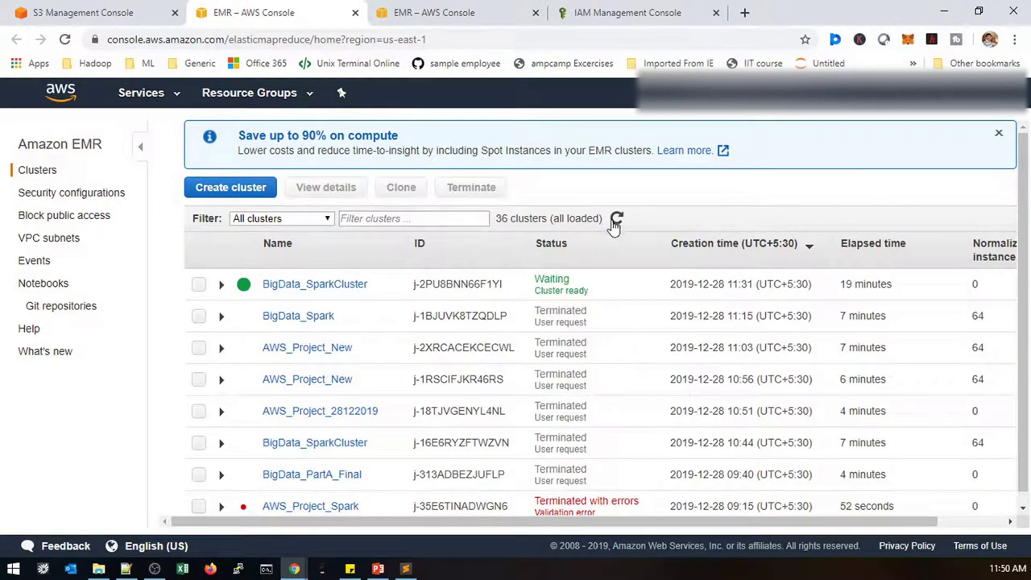
pyautogui.click(614, 219)
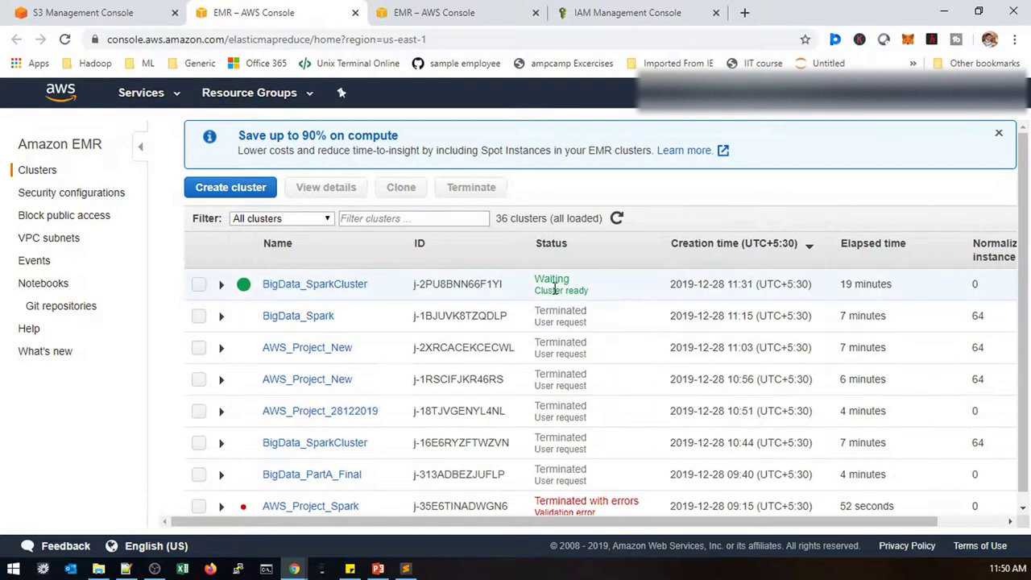
pyautogui.hotkey('ctrl', 'Tab')
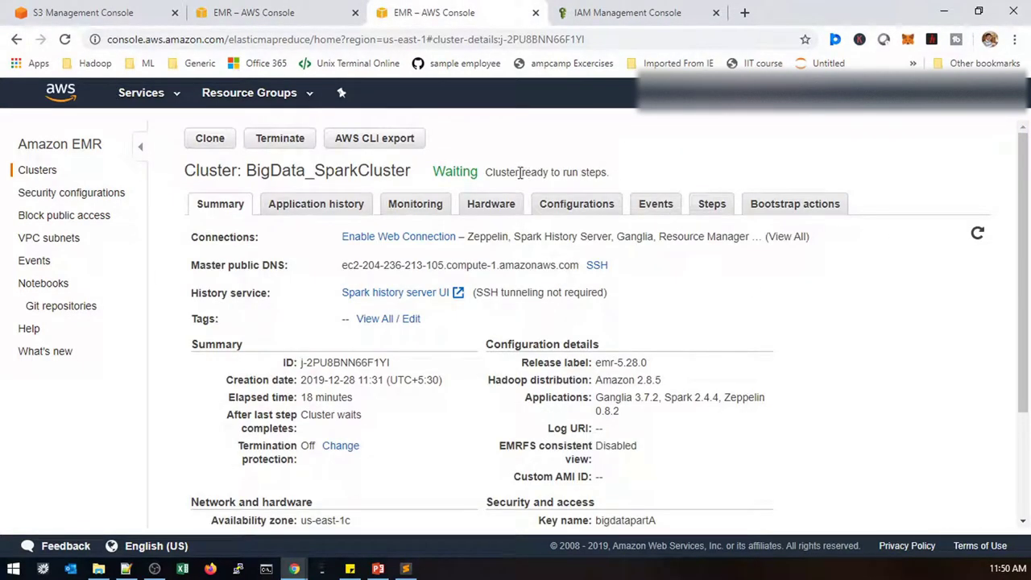
pyautogui.moveTo(485, 172); pyautogui.dragTo(610, 178)
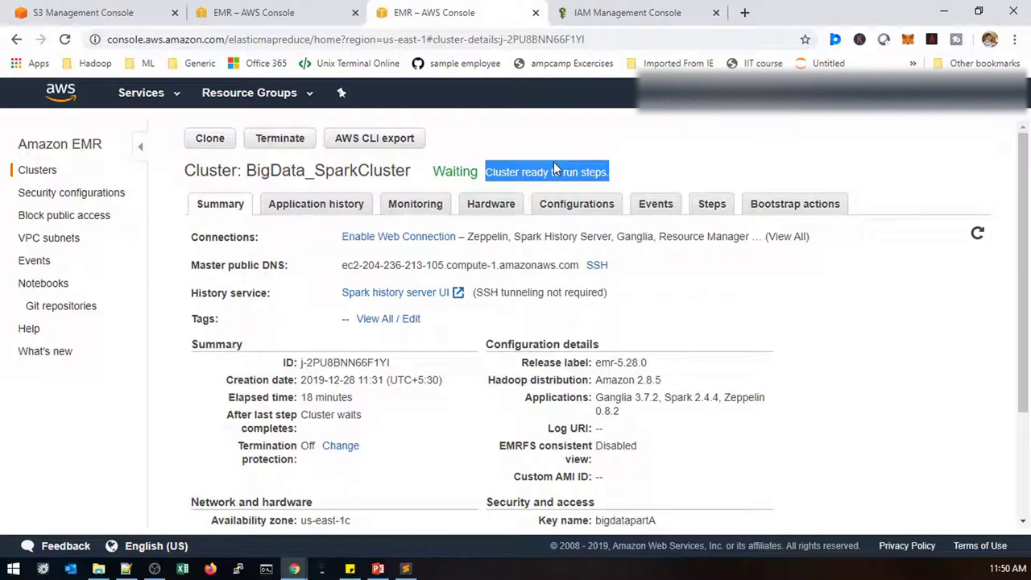
pyautogui.click(595, 265)
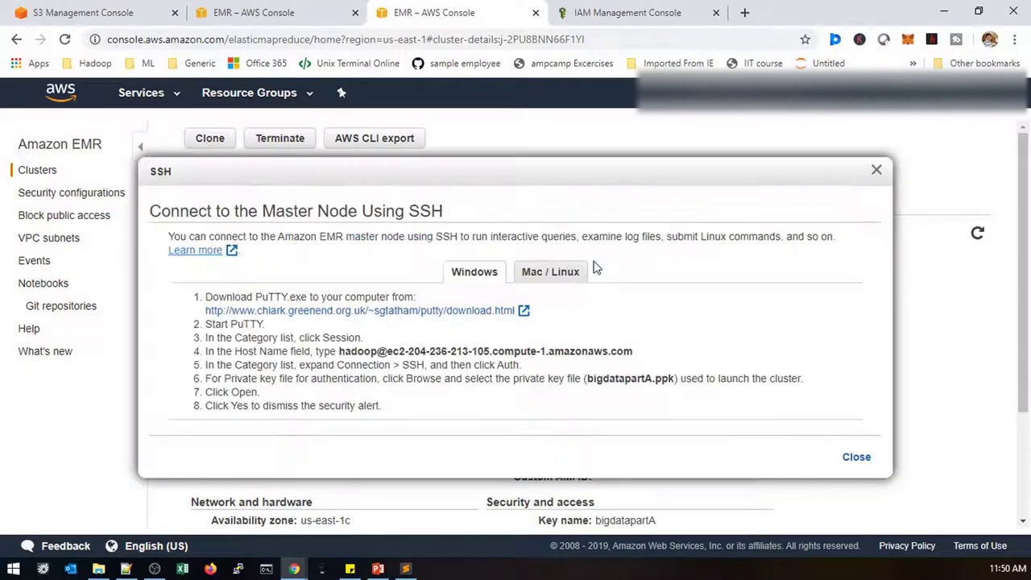
pyautogui.moveTo(343, 354); pyautogui.dragTo(633, 355)
pyautogui.click(341, 351)
pyautogui.moveTo(342, 351); pyautogui.dragTo(644, 351)
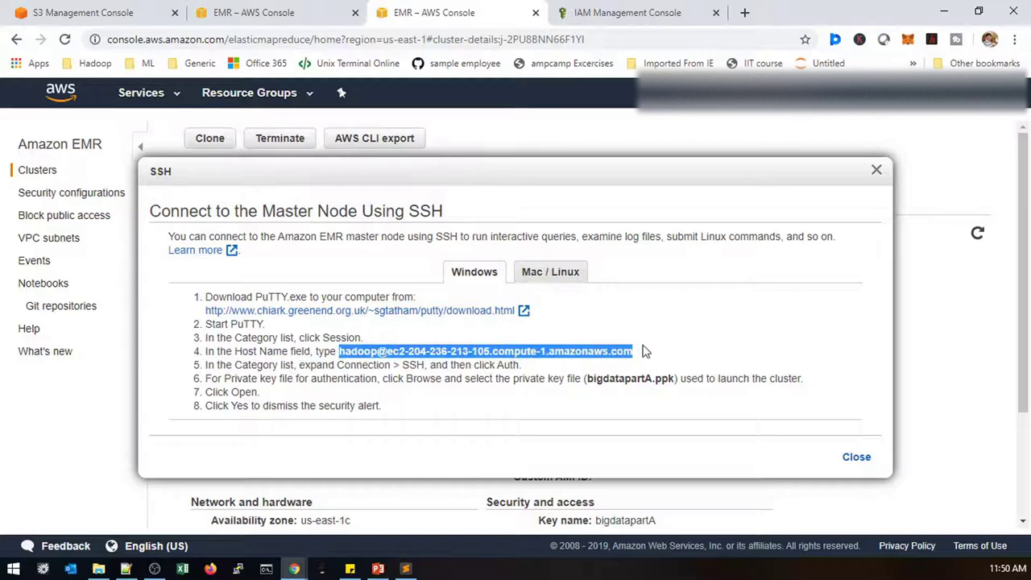
pyautogui.click(854, 458)
pyautogui.click(239, 569)
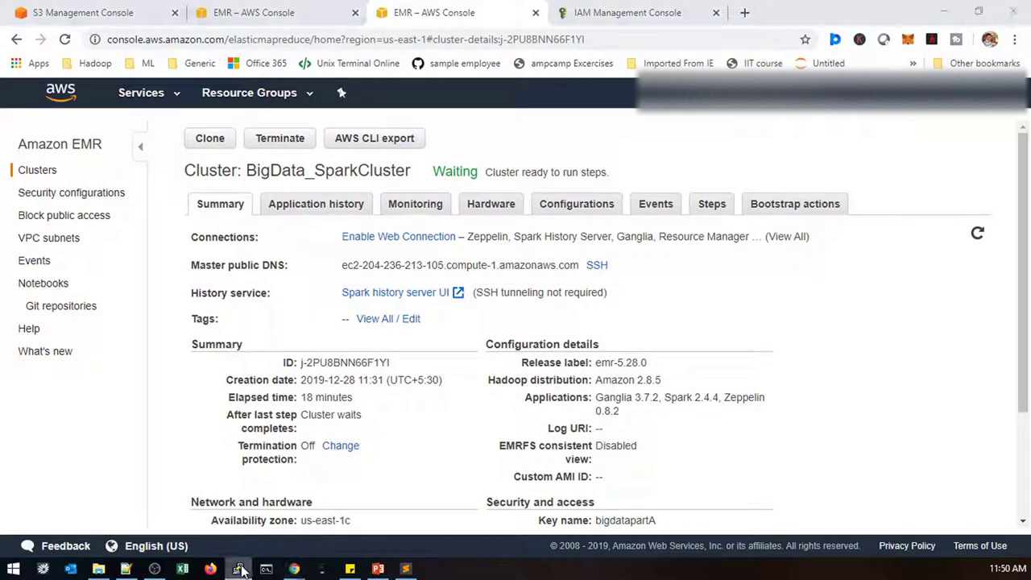
pyautogui.click(504, 302)
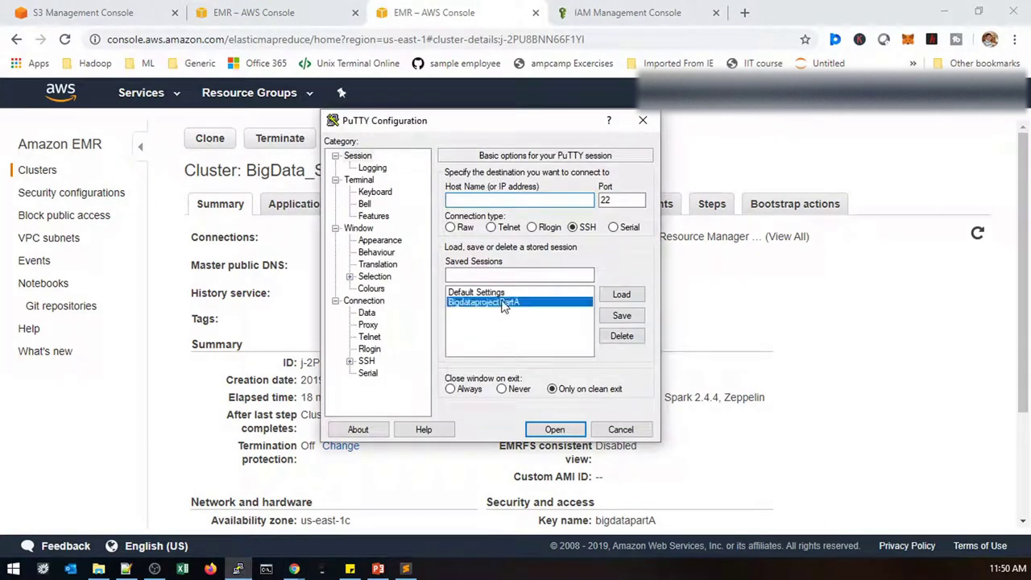
pyautogui.click(608, 295)
pyautogui.click(547, 200)
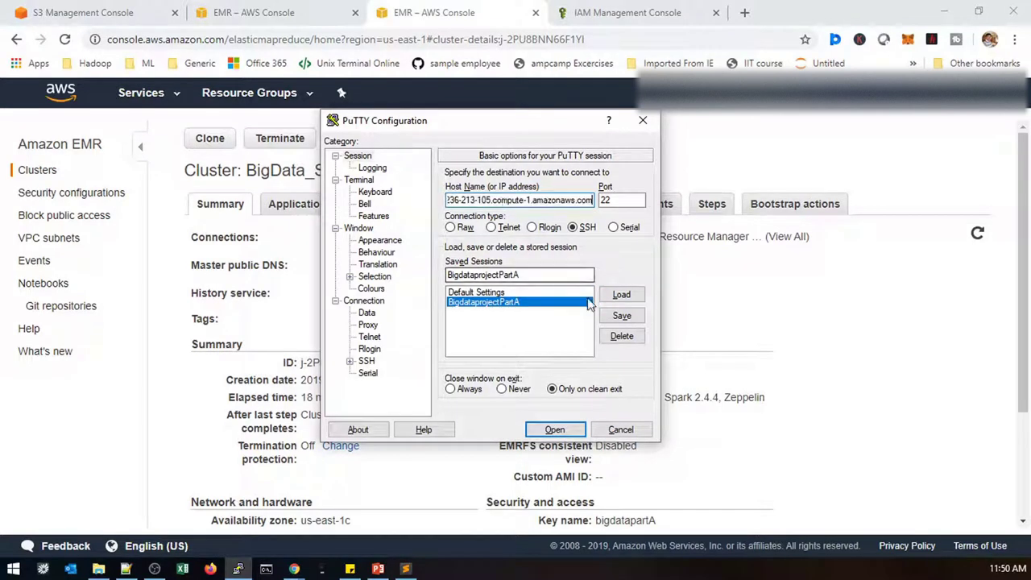
pyautogui.click(621, 315)
pyautogui.click(554, 430)
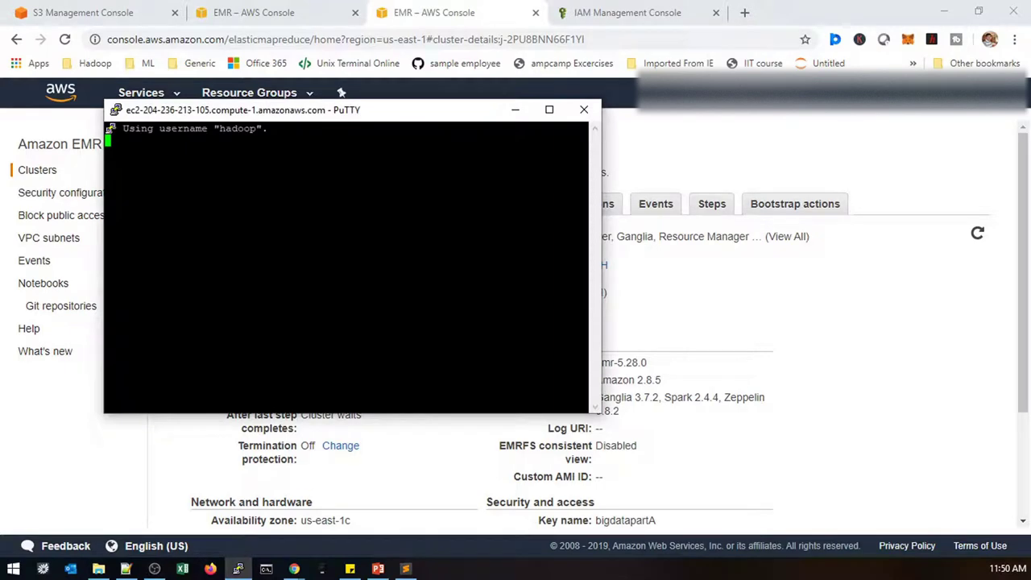
pyautogui.click(549, 111)
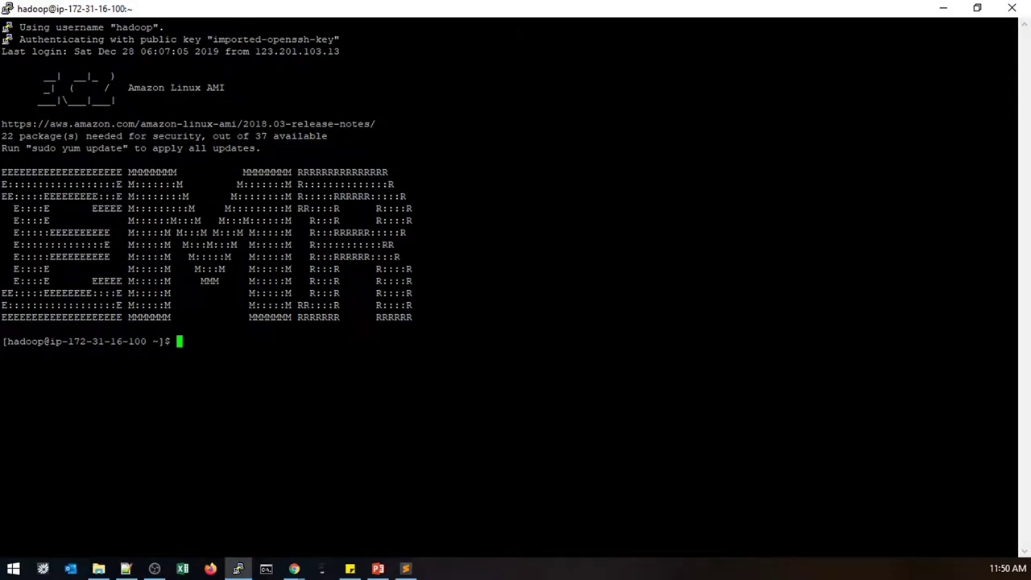
# - Copy export PYSPARK_PYTHON=python3 from the Sublime Text notes and run it in the PuTTY terminal on the master node
pyautogui.click(405, 568)
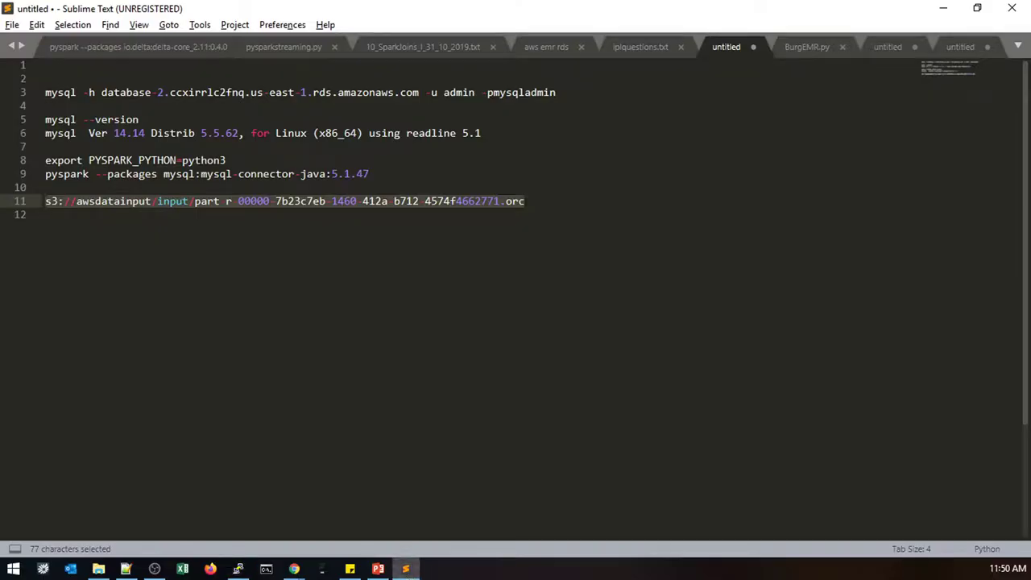
pyautogui.click(251, 148)
pyautogui.moveTo(226, 159); pyautogui.dragTo(45, 159)
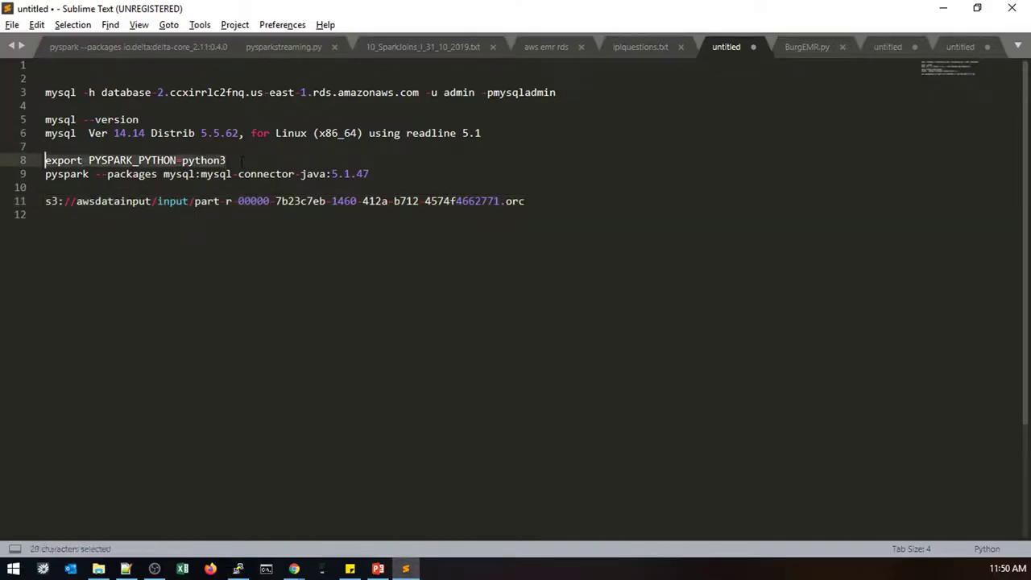
pyautogui.hotkey('ctrl', 'c')
pyautogui.hotkey('alt', 'Tab')
pyautogui.press('shift+Insert')
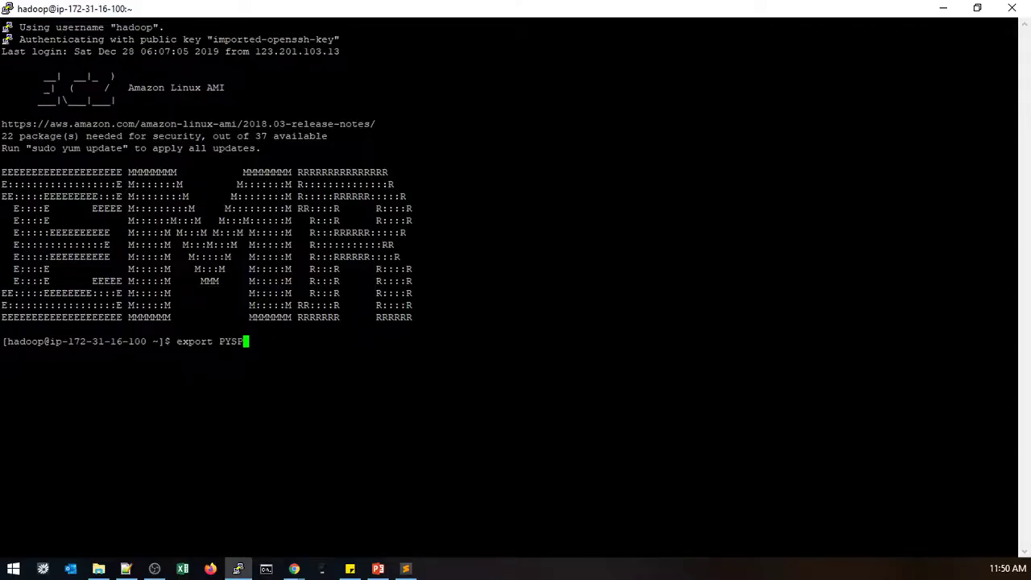
pyautogui.press('Return')
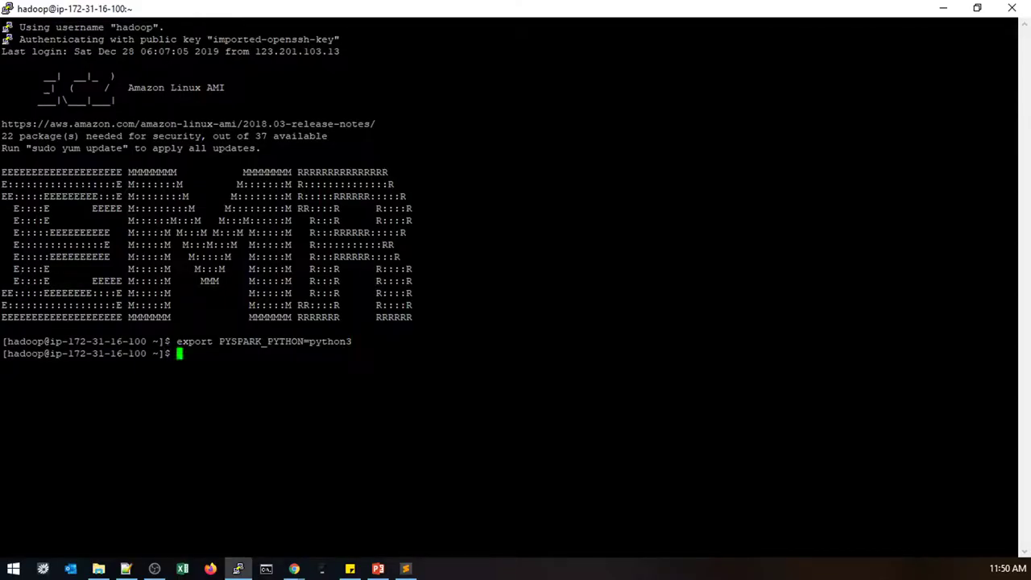
# - Launch the PySpark shell with pyspark --packages mysql:mysql-connector-java:5.1.47, copied from the Sublime Text notes, and clear the terminal screen
pyautogui.hotkey('alt', 'Tab')
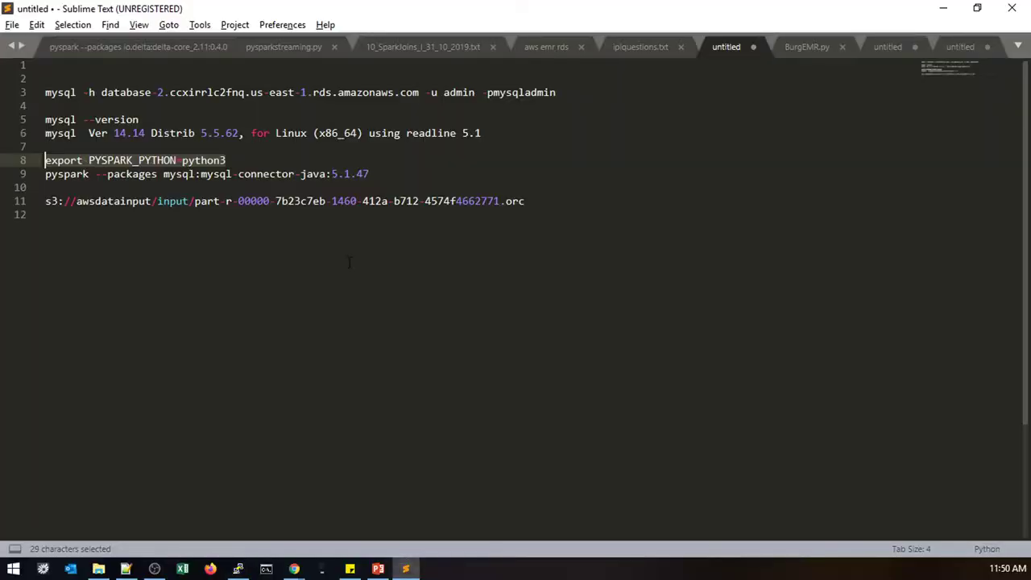
pyautogui.click(378, 187)
pyautogui.click(390, 174)
pyautogui.hotkey('shift', 'Home')
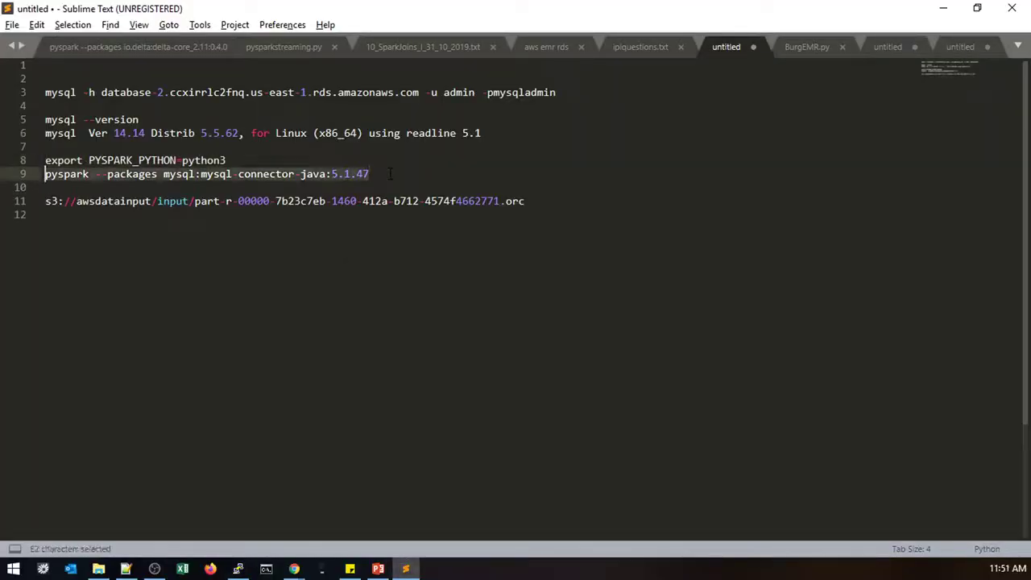
pyautogui.hotkey('alt', 'Tab')
pyautogui.press('shift+Insert')
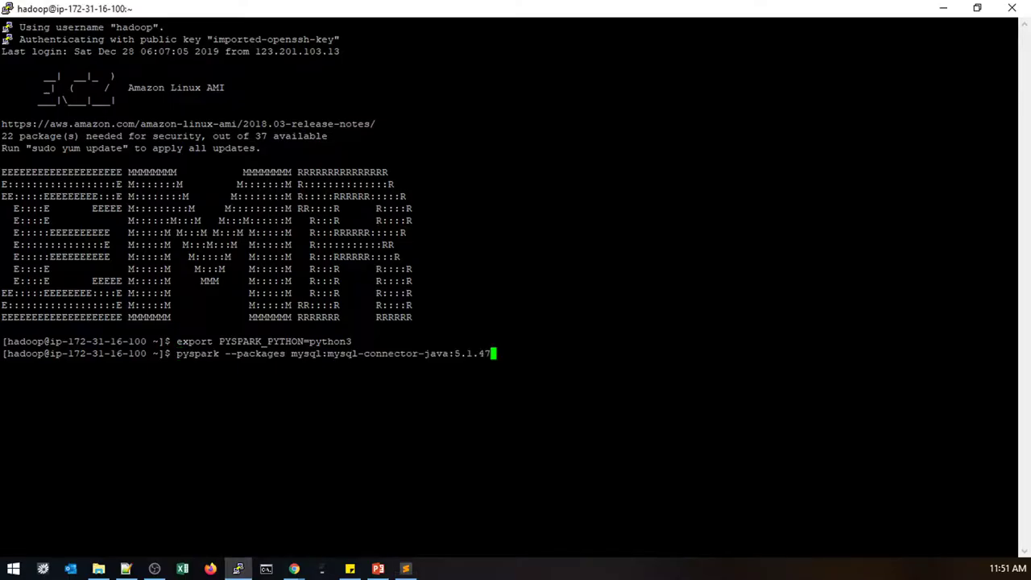
pyautogui.press('Return')
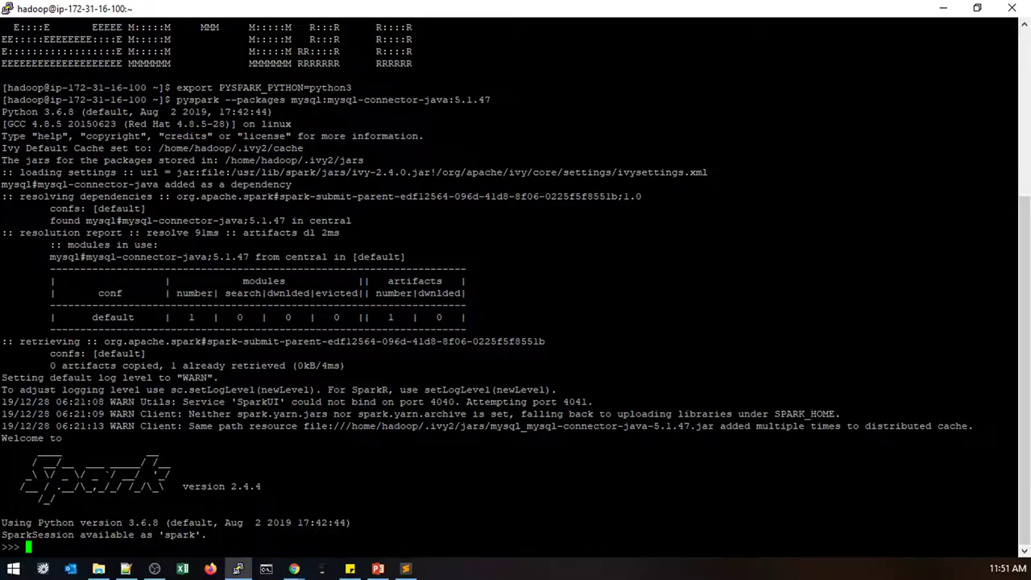
pyautogui.hotkey('ctrl', 'l')
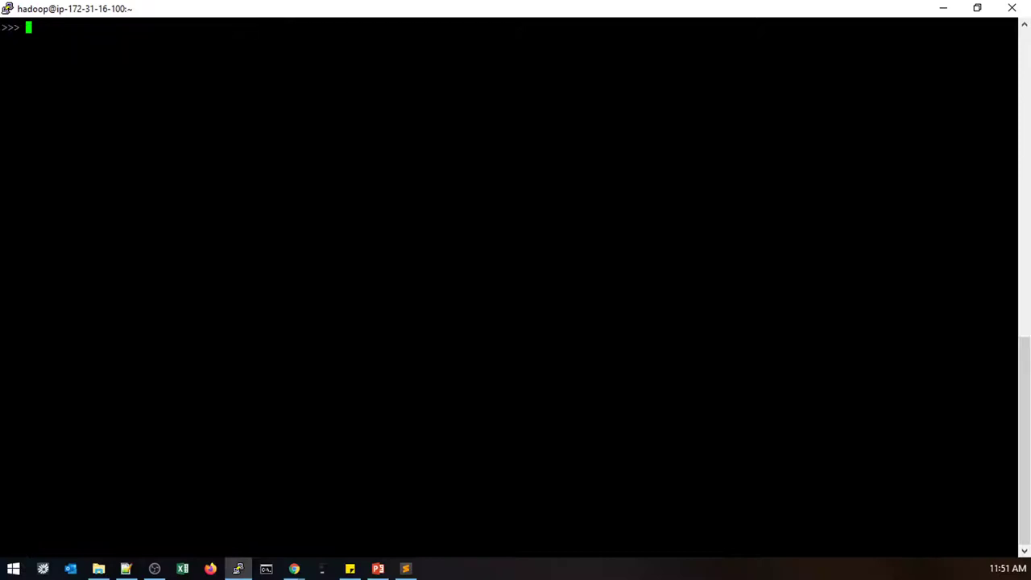
pyautogui.press('Return')
pyautogui.press('Return')
# - Read s3://awsdatainput/input/part-r-00000-7b23c7eb-1460-412a-b712-4574f4662771.orc, copied from the Sublime Text notes, into a DataFrame df using spark.read.orc
pyautogui.write('df = spark.read')
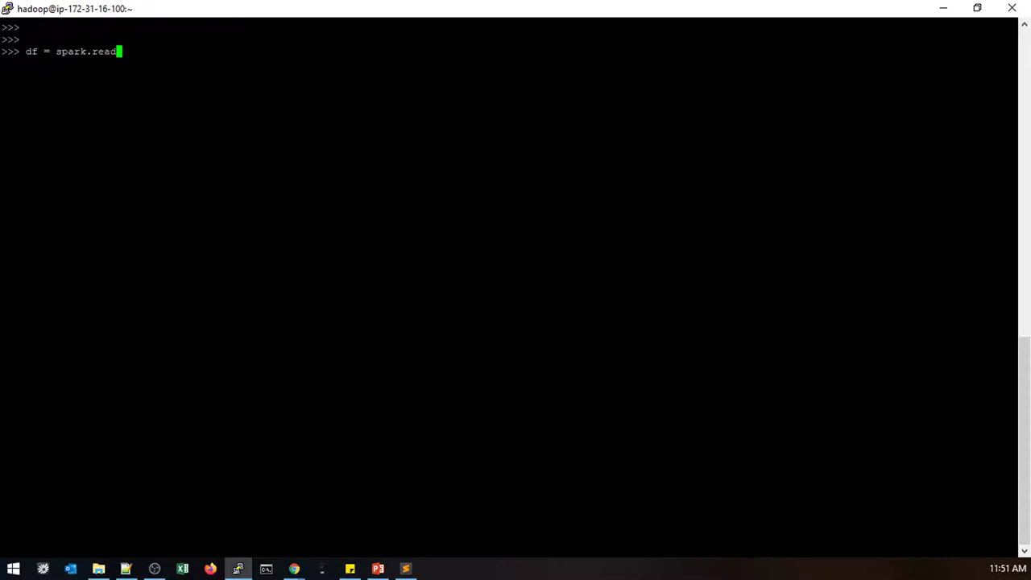
pyautogui.write('.orc')
pyautogui.click(402, 571)
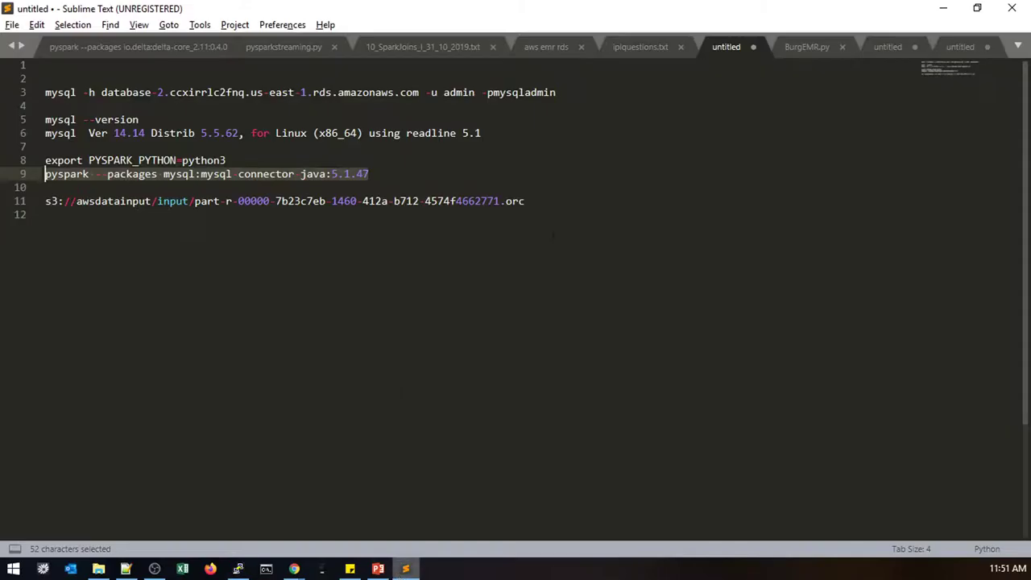
pyautogui.click(573, 214)
pyautogui.click(573, 200)
pyautogui.hotkey('shift', 'Home')
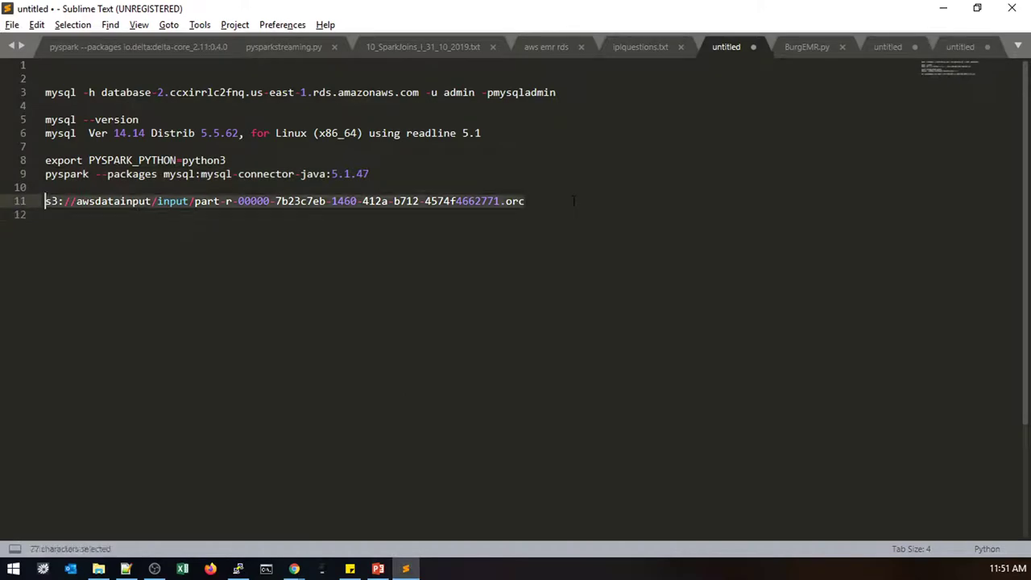
pyautogui.hotkey('ctrl', 'c')
pyautogui.hotkey('alt', 'Tab')
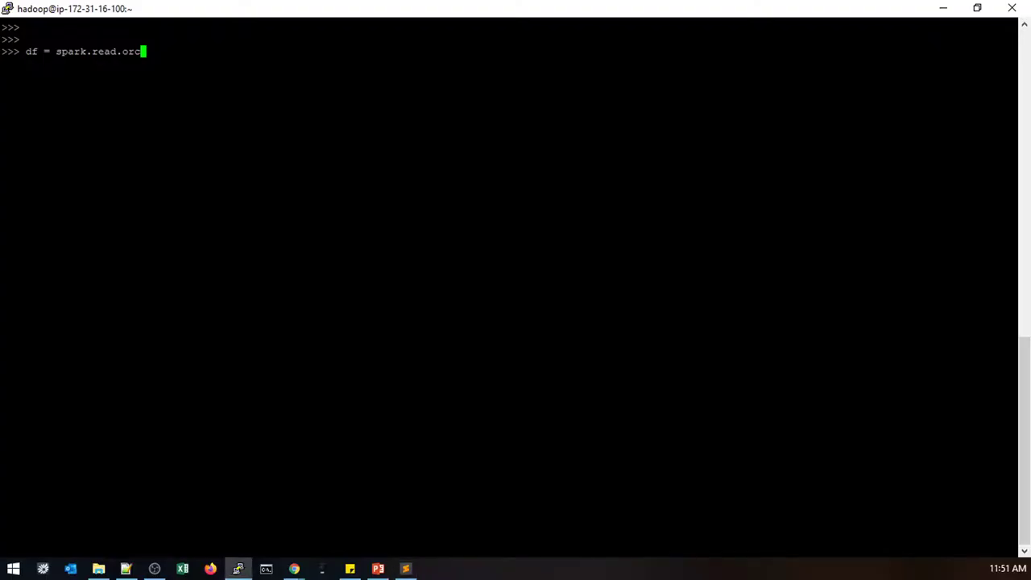
pyautogui.write('("')
pyautogui.press('shift+Insert')
pyautogui.write('")')
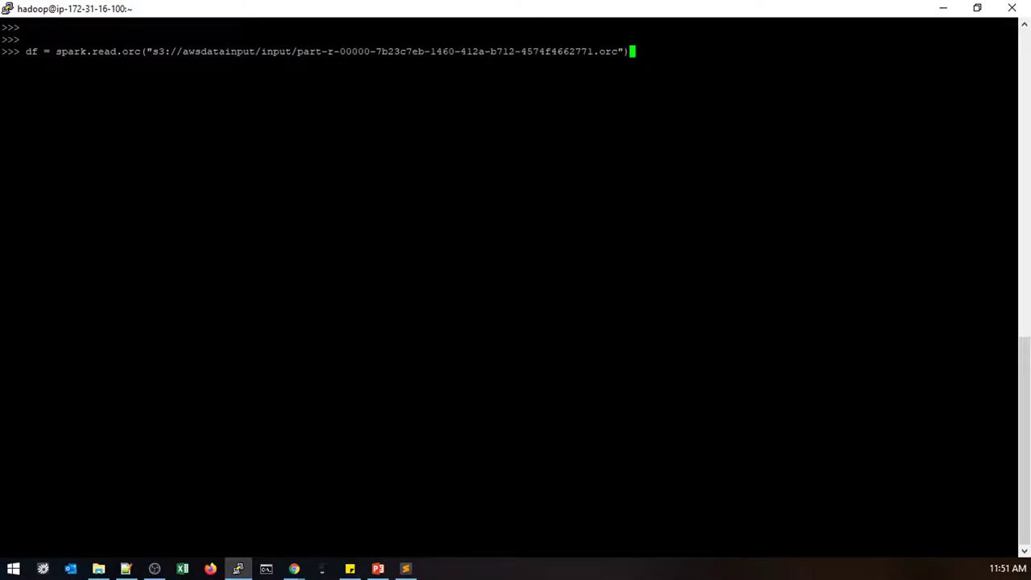
pyautogui.press('Return')
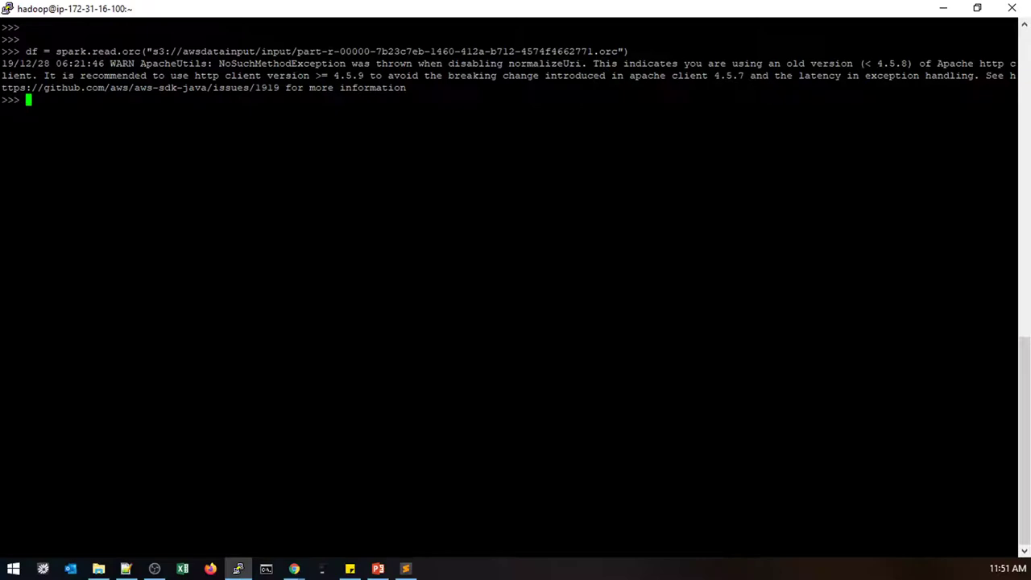
# - Begin a new statement on the DataFrame df at the PySpark prompt
pyautogui.doubleClick(31, 51)
pyautogui.write('df')
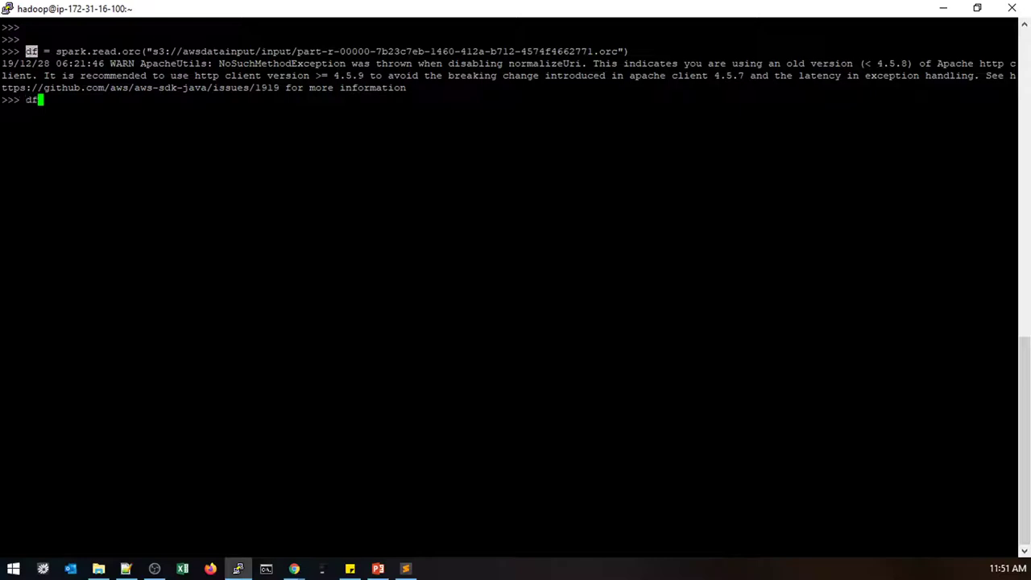